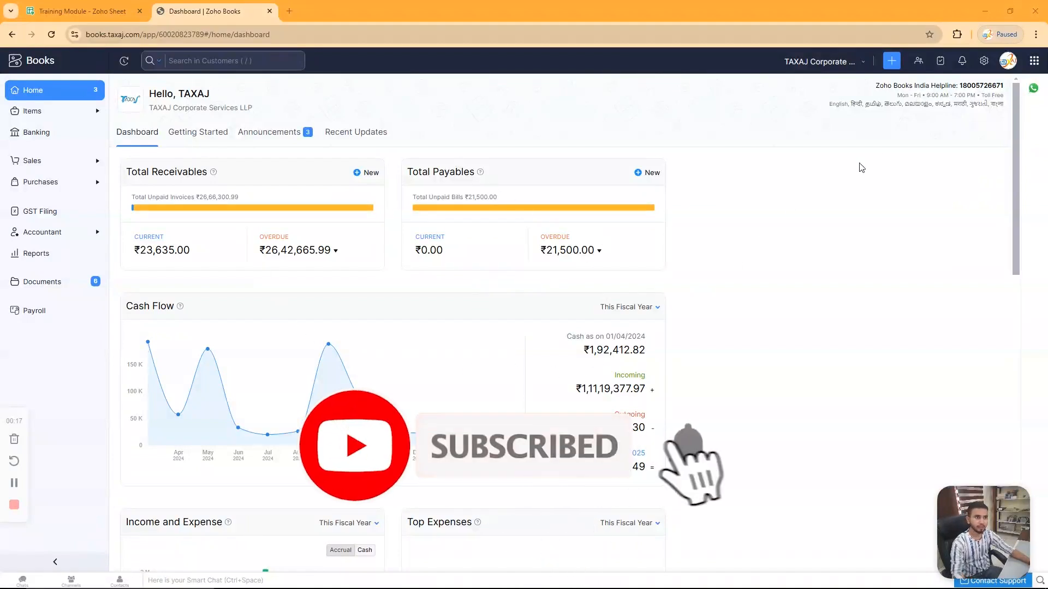
Step: Open the PDF template settings showing the invoice templates
{"action": "left_click", "coordinate": [985, 62]}
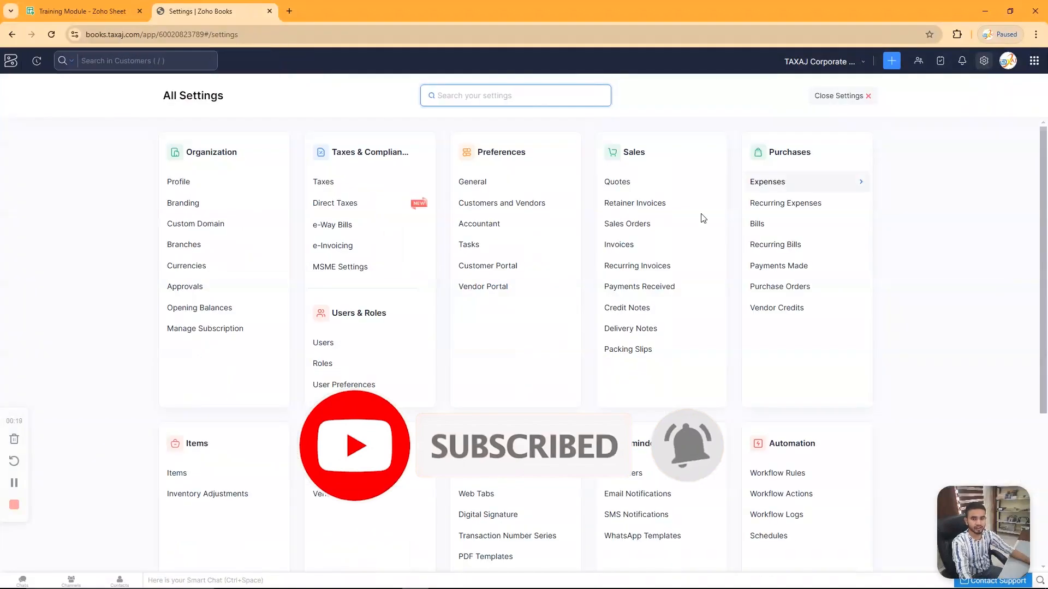
{"action": "scroll", "coordinate": [512, 358], "scroll_direction": "down", "scroll_amount": 3}
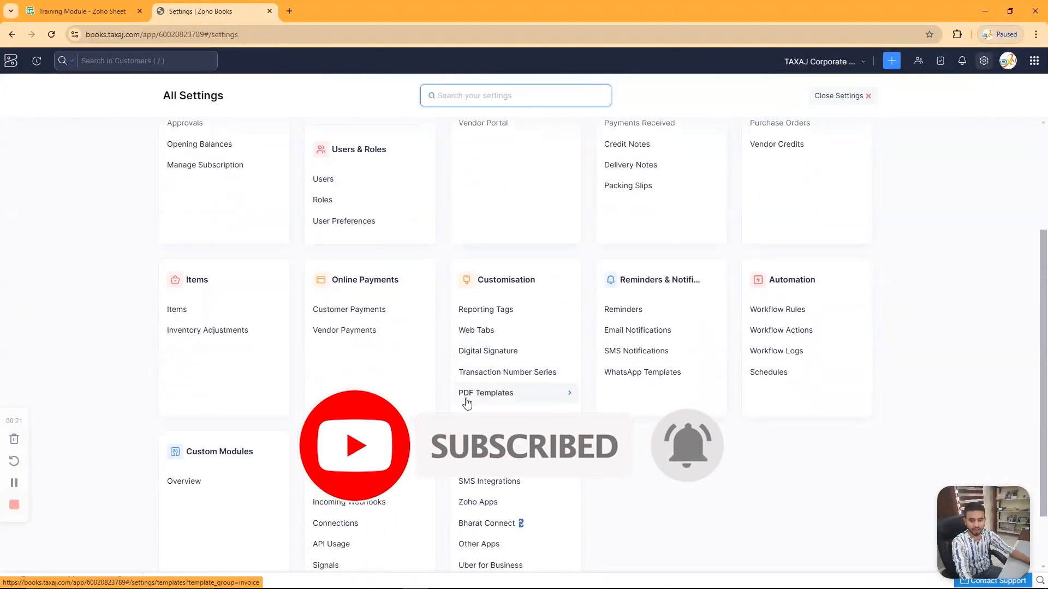
{"action": "left_click", "coordinate": [525, 398]}
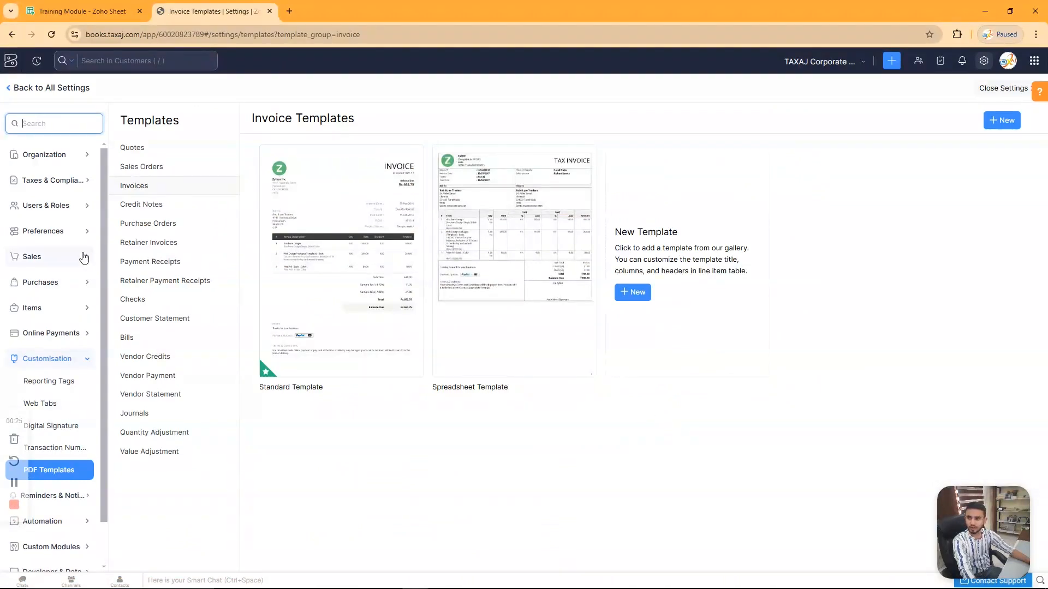
{"action": "scroll", "coordinate": [48, 363], "scroll_direction": "down", "scroll_amount": 1}
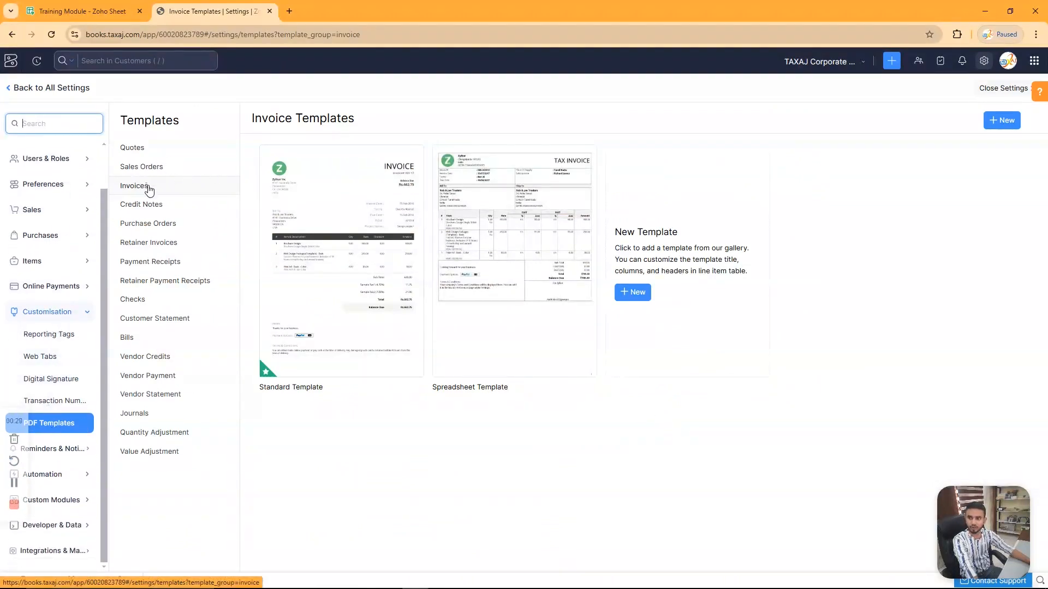
Step: Browse the gallery of designs for a new invoice template, then close it without choosing one
{"action": "mouse_move", "coordinate": [298, 169]}
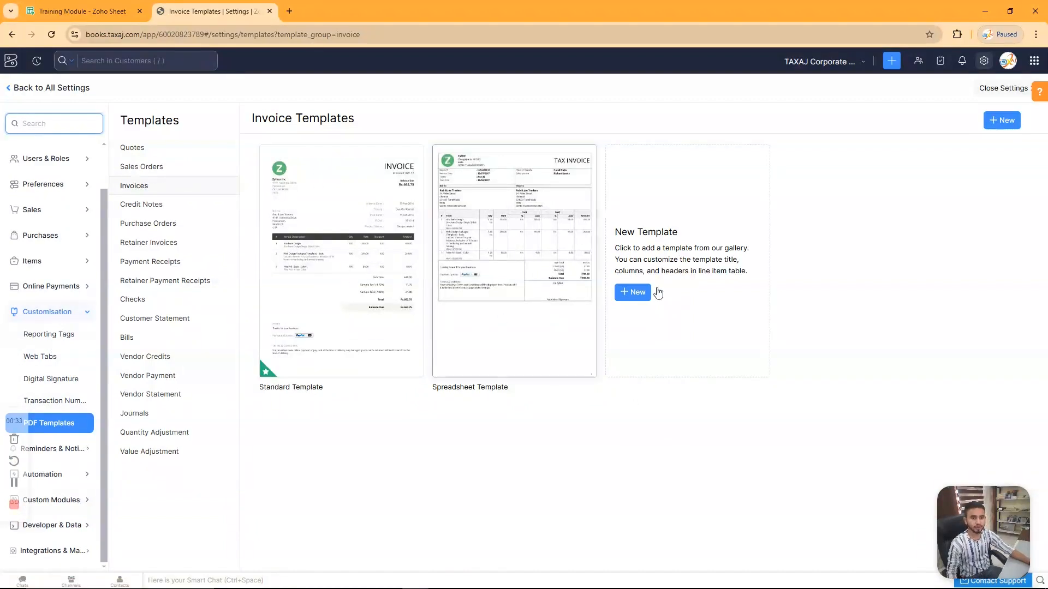
{"action": "left_click", "coordinate": [633, 293]}
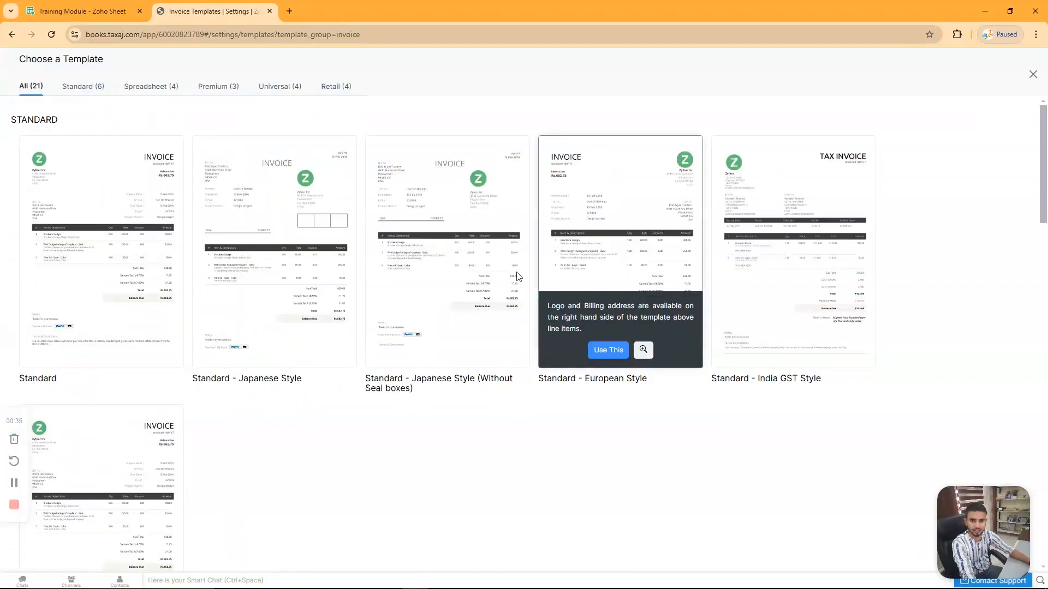
{"action": "scroll", "coordinate": [397, 411], "scroll_direction": "down", "scroll_amount": 5}
{"action": "scroll", "coordinate": [396, 411], "scroll_direction": "up", "scroll_amount": 4}
{"action": "scroll", "coordinate": [398, 412], "scroll_direction": "up", "scroll_amount": 2}
{"action": "left_click", "coordinate": [1033, 75]}
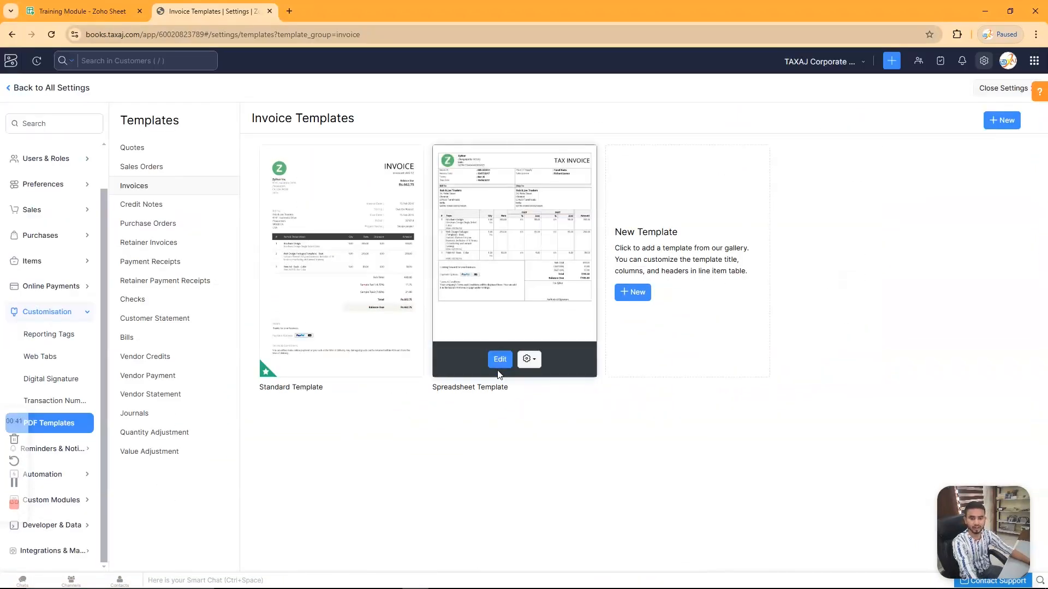
Step: Open the invoice Spreadsheet Template for editing and review its name, paper size, orientation and margin properties
{"action": "left_click", "coordinate": [502, 361]}
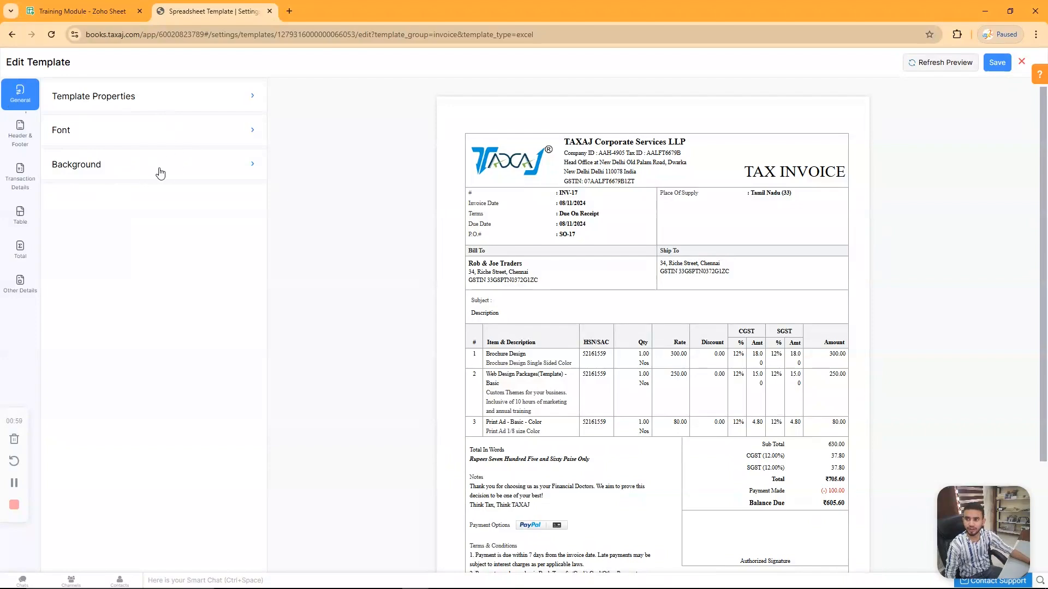
{"action": "left_click", "coordinate": [136, 104]}
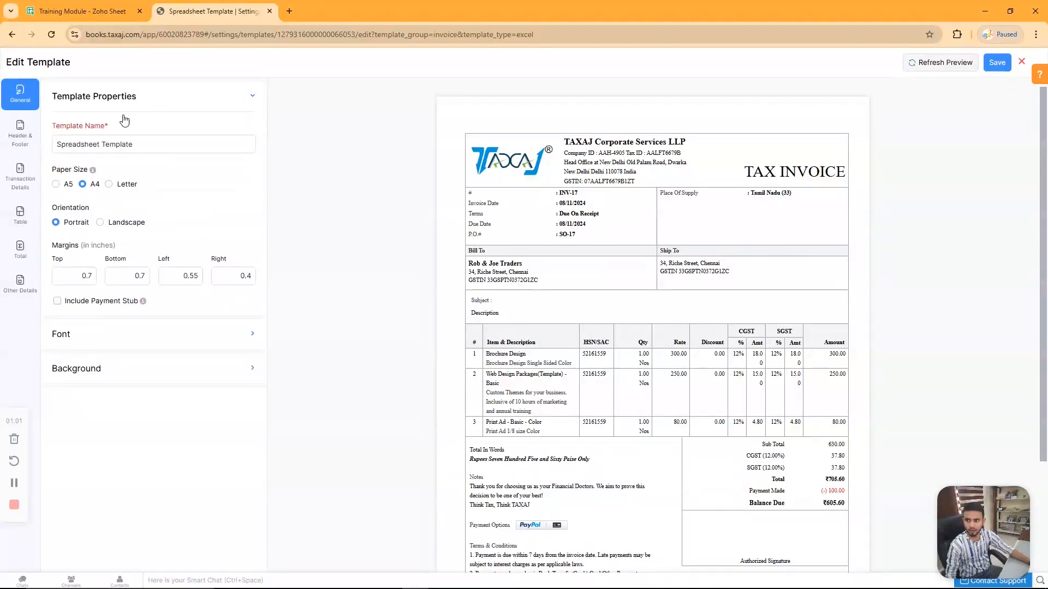
{"action": "scroll", "coordinate": [526, 247], "scroll_direction": "down", "scroll_amount": 3}
{"action": "scroll", "coordinate": [547, 298], "scroll_direction": "up", "scroll_amount": 3}
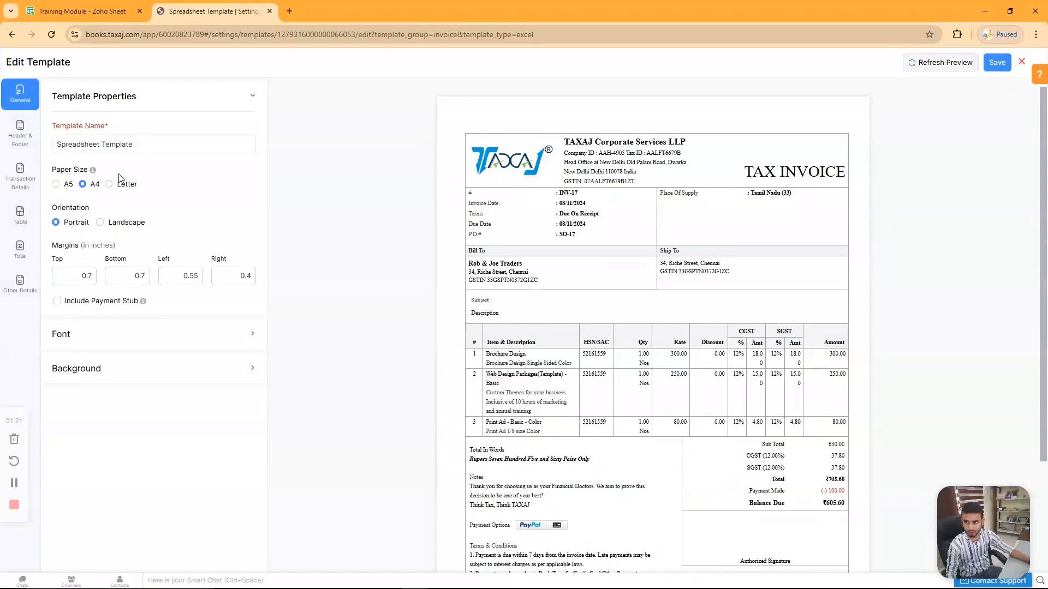
{"action": "left_click", "coordinate": [146, 104]}
Step: Review the template's font settings, keeping Ubuntu as the PDF font and cancelling the label color choice, and its background settings
{"action": "left_click", "coordinate": [131, 133]}
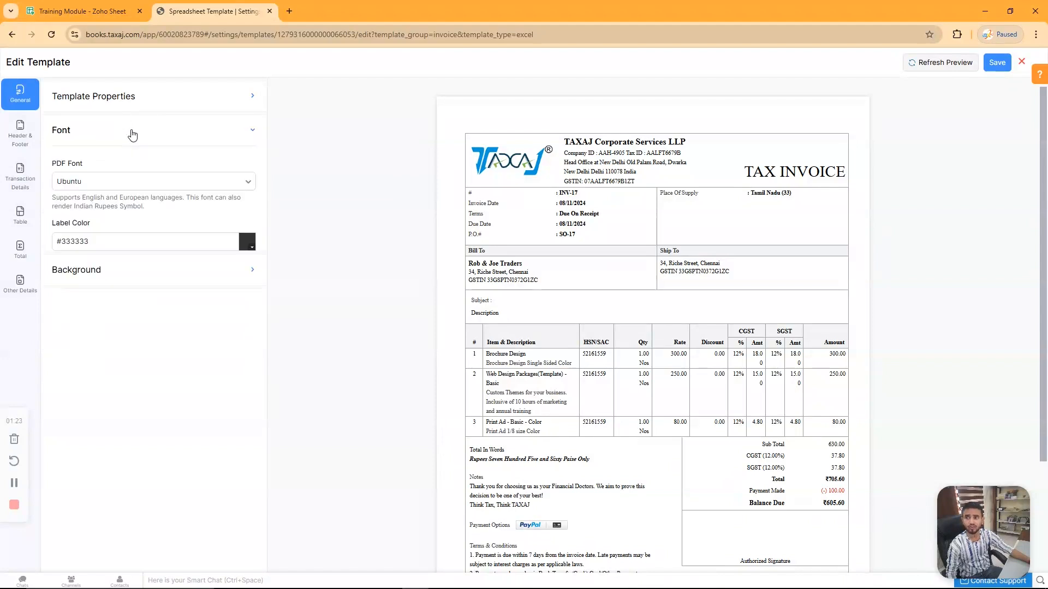
{"action": "left_click", "coordinate": [100, 176]}
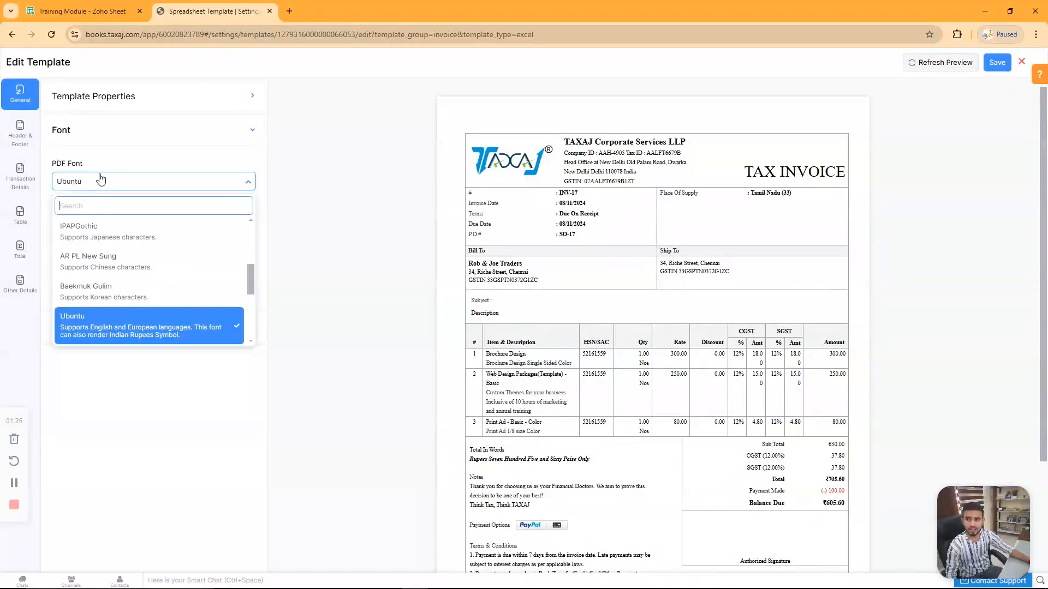
{"action": "left_click", "coordinate": [136, 323]}
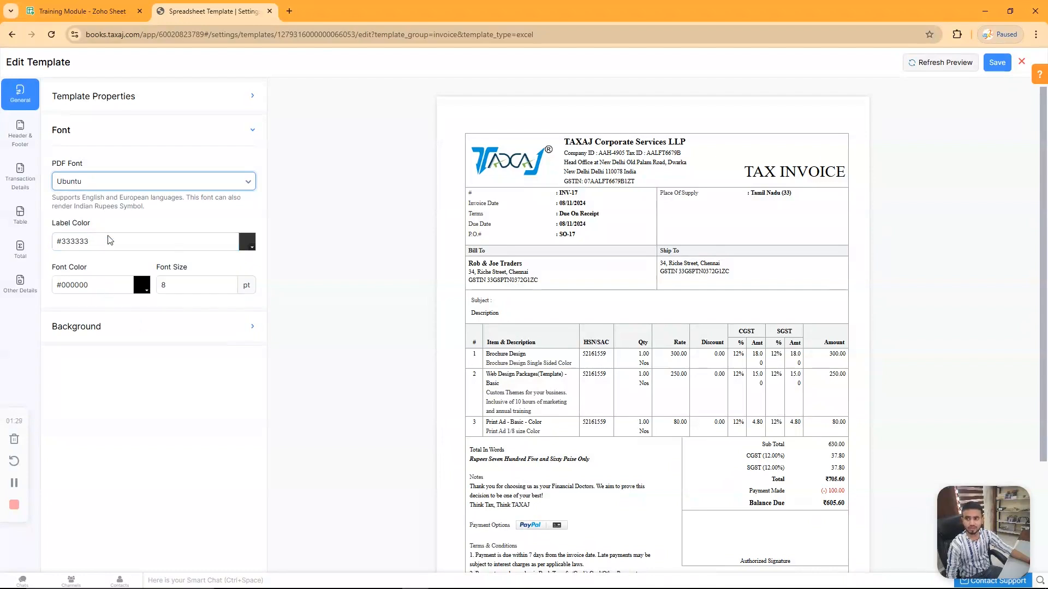
{"action": "left_click", "coordinate": [246, 242]}
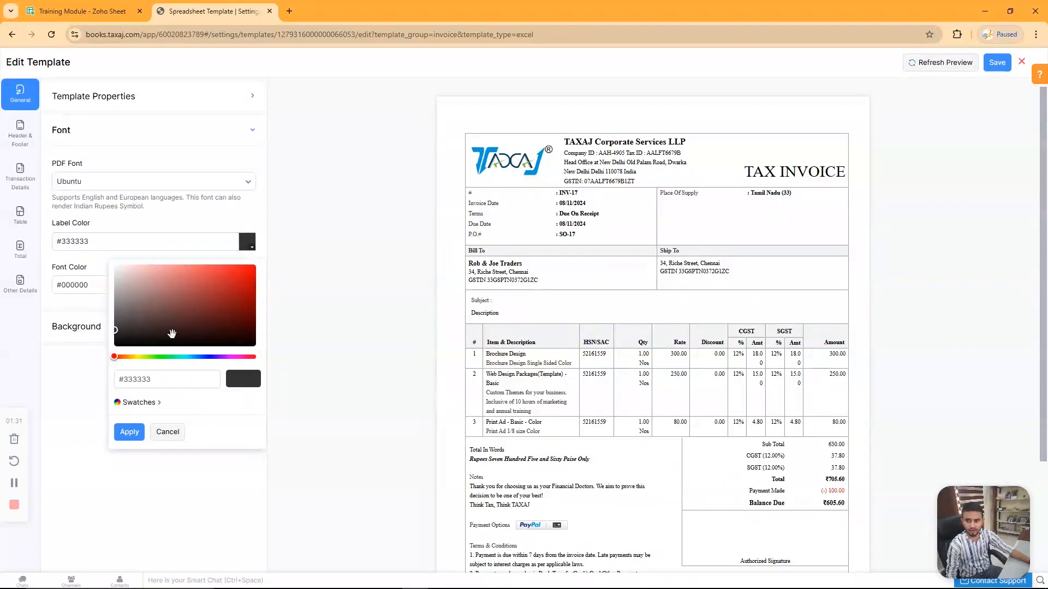
{"action": "left_click", "coordinate": [179, 432]}
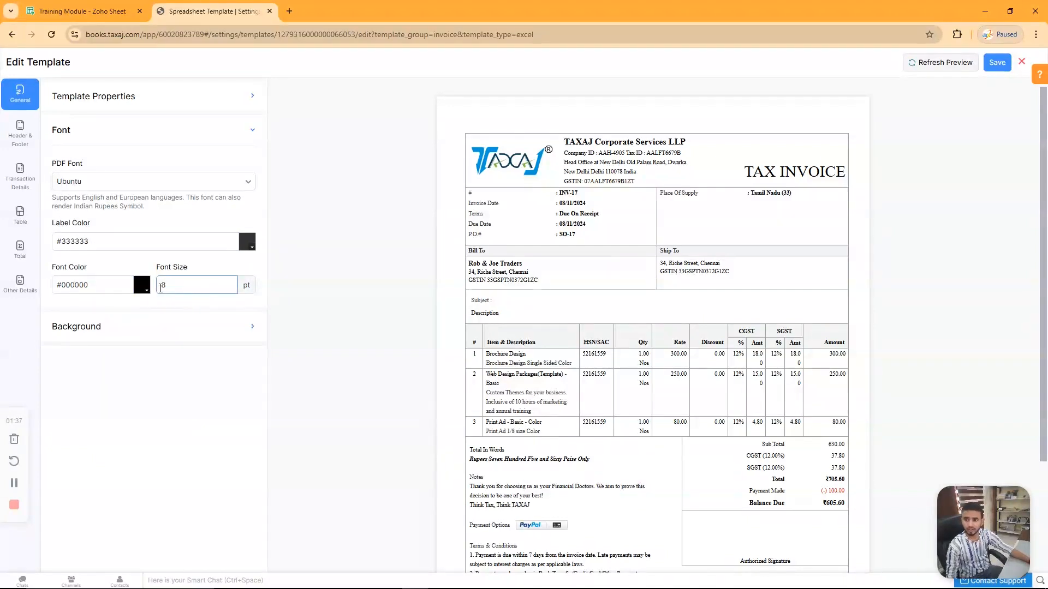
{"action": "left_click", "coordinate": [127, 133]}
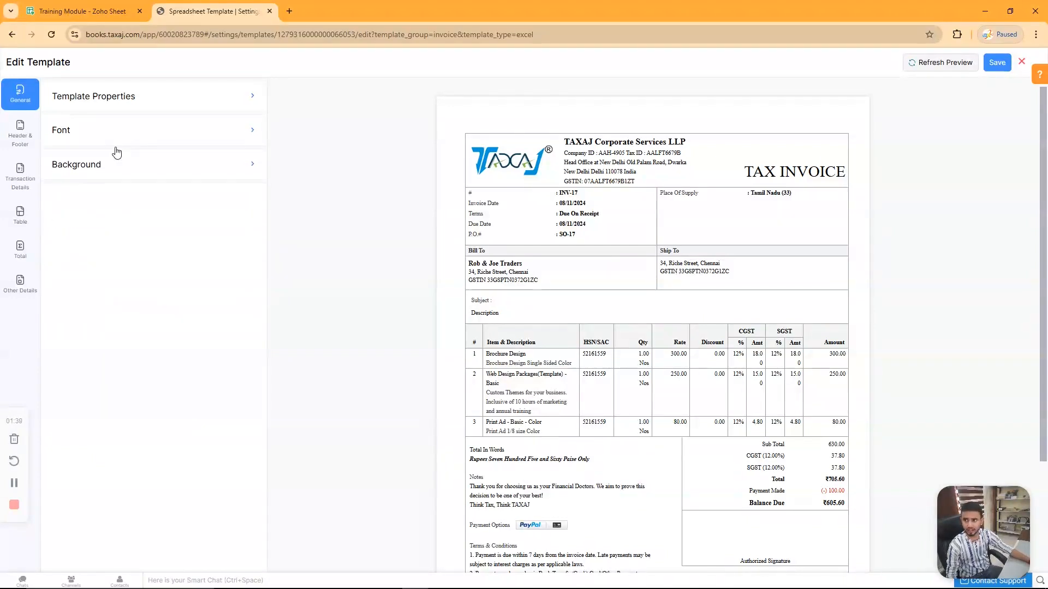
{"action": "left_click", "coordinate": [125, 174]}
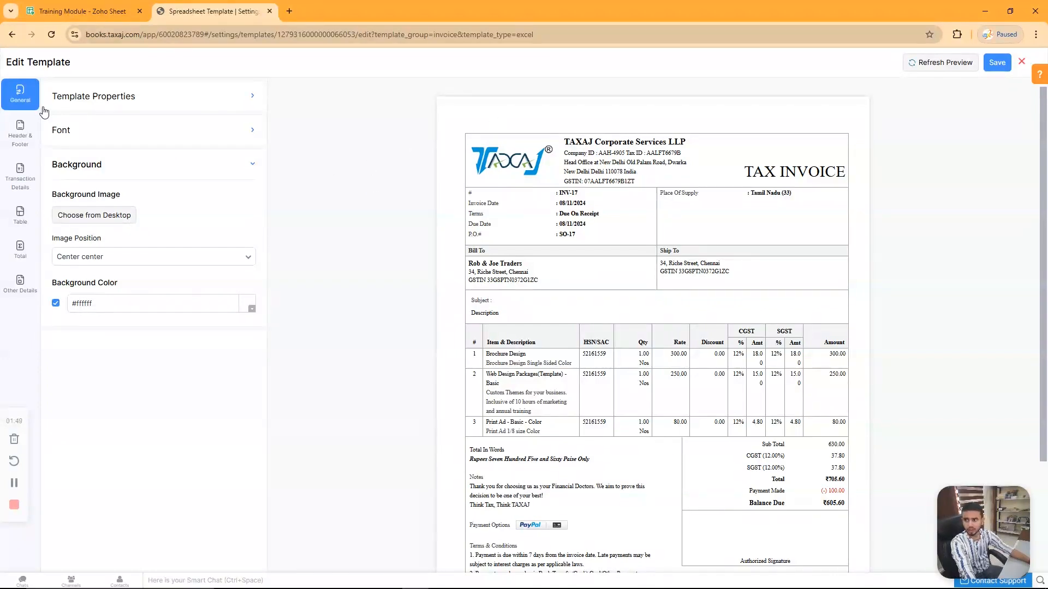
{"action": "left_click", "coordinate": [104, 161]}
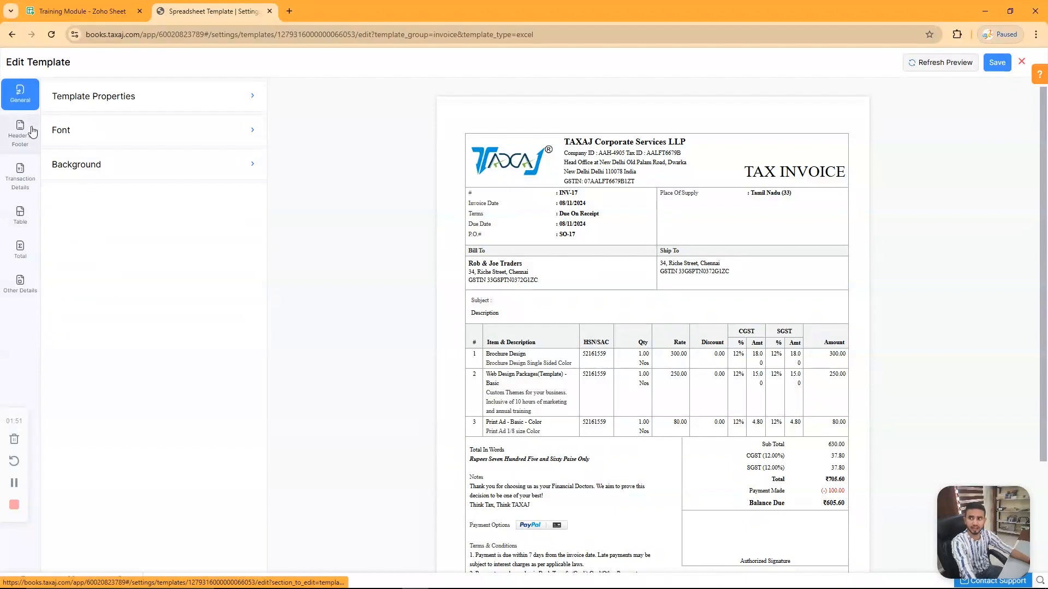
Step: Review the template's header settings, keeping the image position at Center center and cancelling the header content customization
{"action": "left_click", "coordinate": [19, 143]}
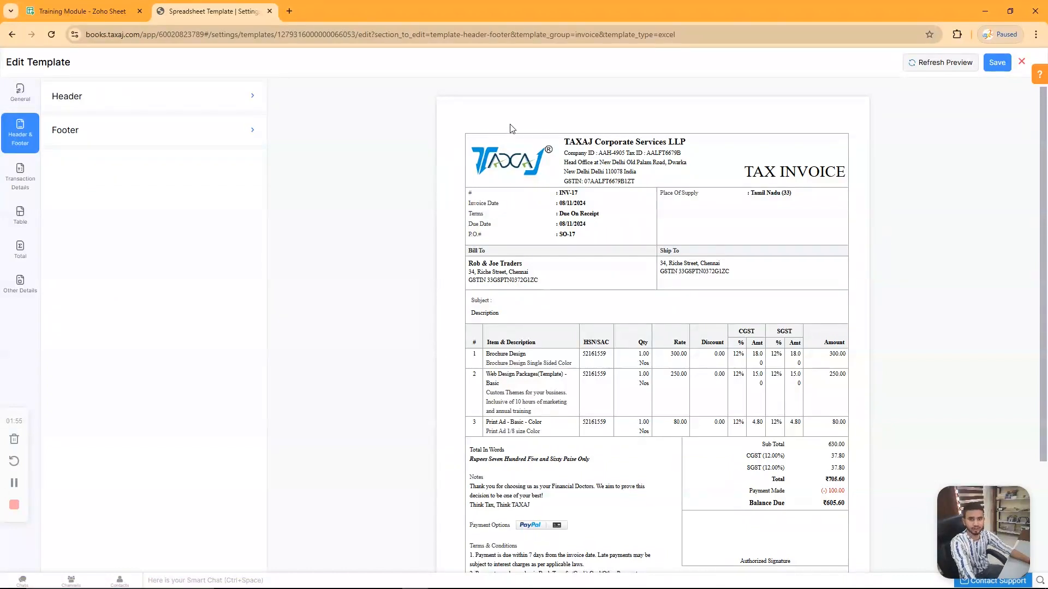
{"action": "scroll", "coordinate": [661, 304], "scroll_direction": "down", "scroll_amount": 3}
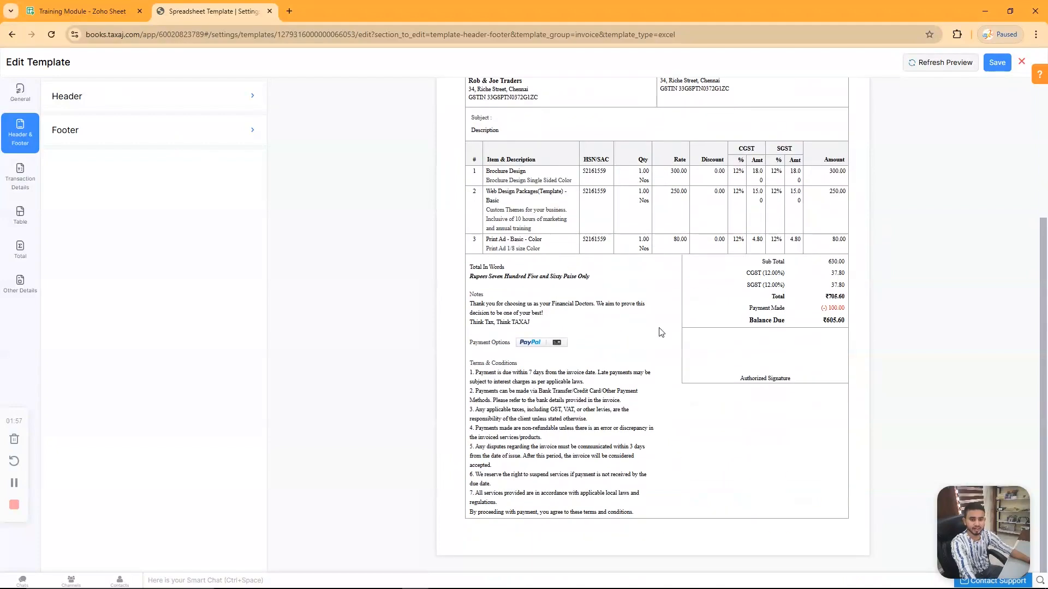
{"action": "scroll", "coordinate": [662, 455], "scroll_direction": "up", "scroll_amount": 3}
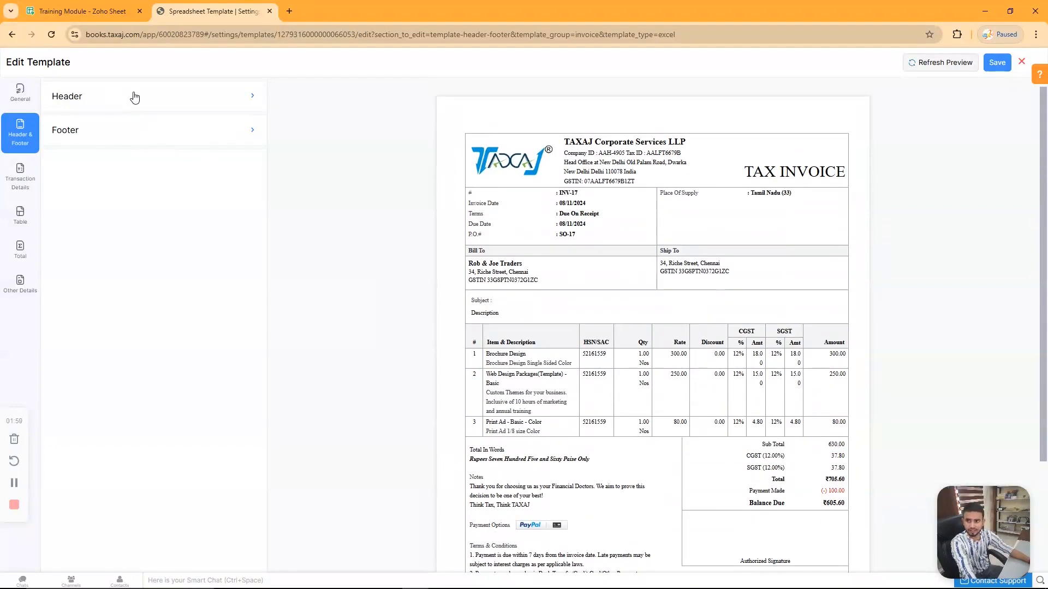
{"action": "left_click", "coordinate": [135, 97]}
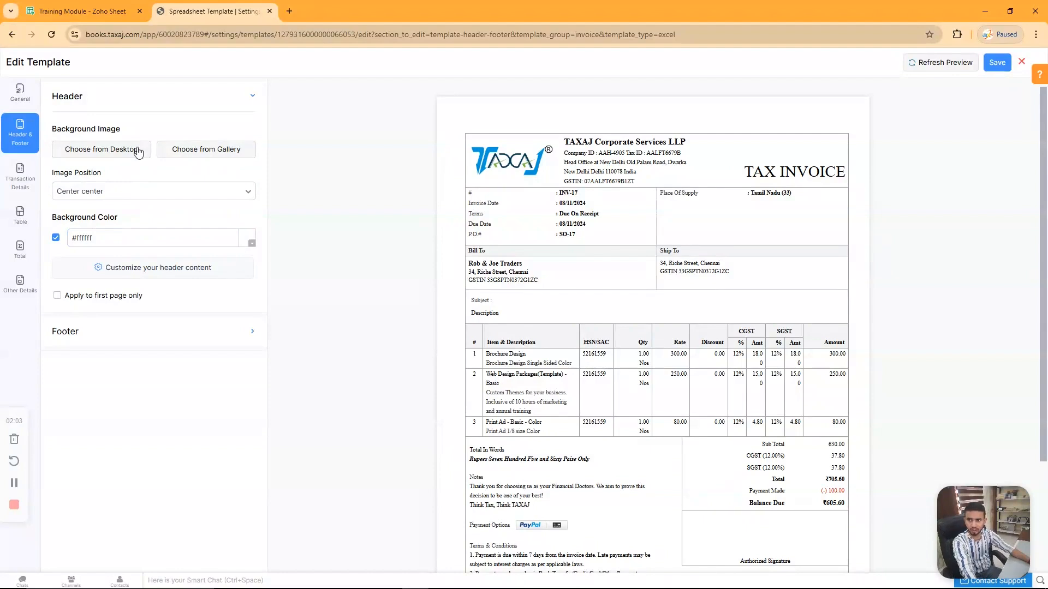
{"action": "left_click", "coordinate": [186, 195]}
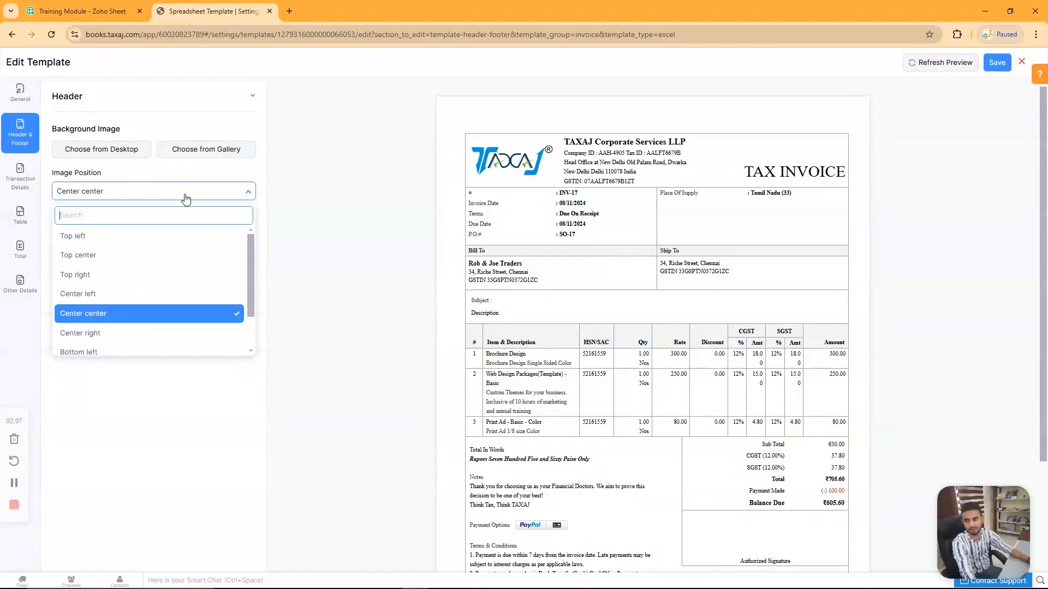
{"action": "left_click", "coordinate": [164, 320]}
{"action": "left_click", "coordinate": [120, 233]}
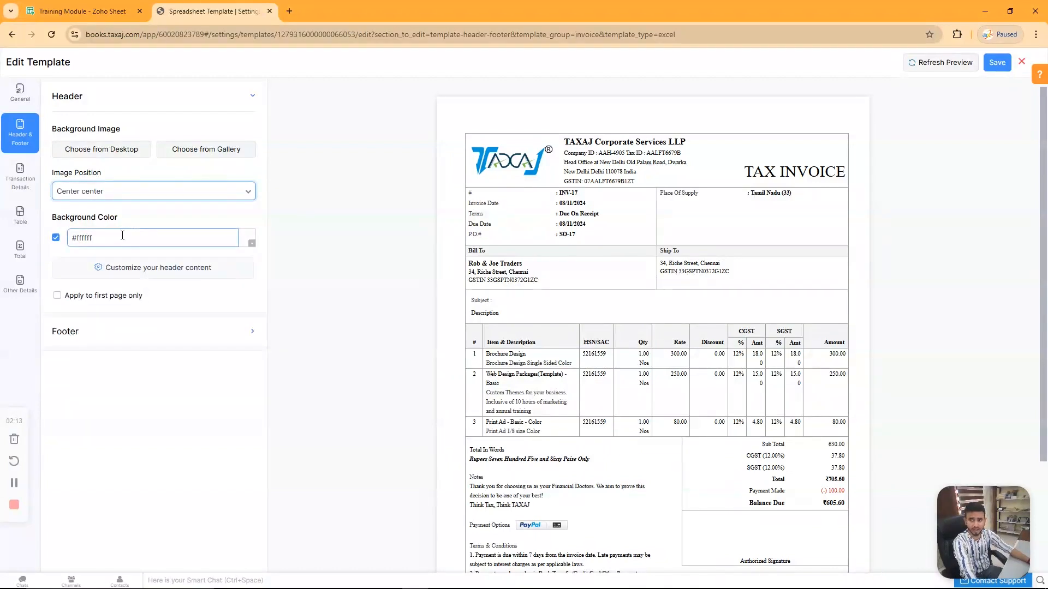
{"action": "left_click", "coordinate": [168, 270]}
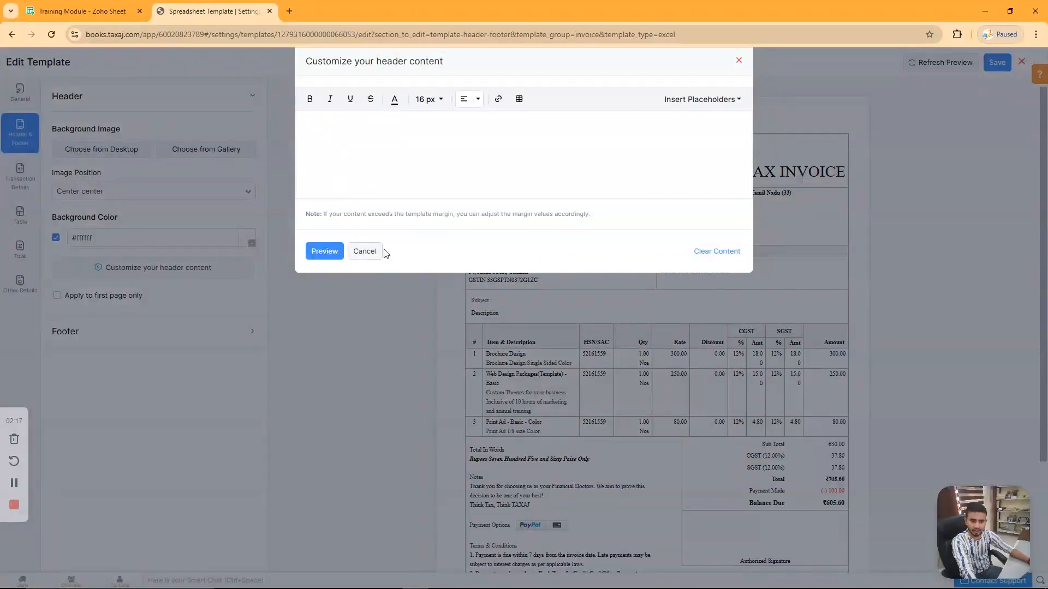
{"action": "left_click", "coordinate": [366, 253]}
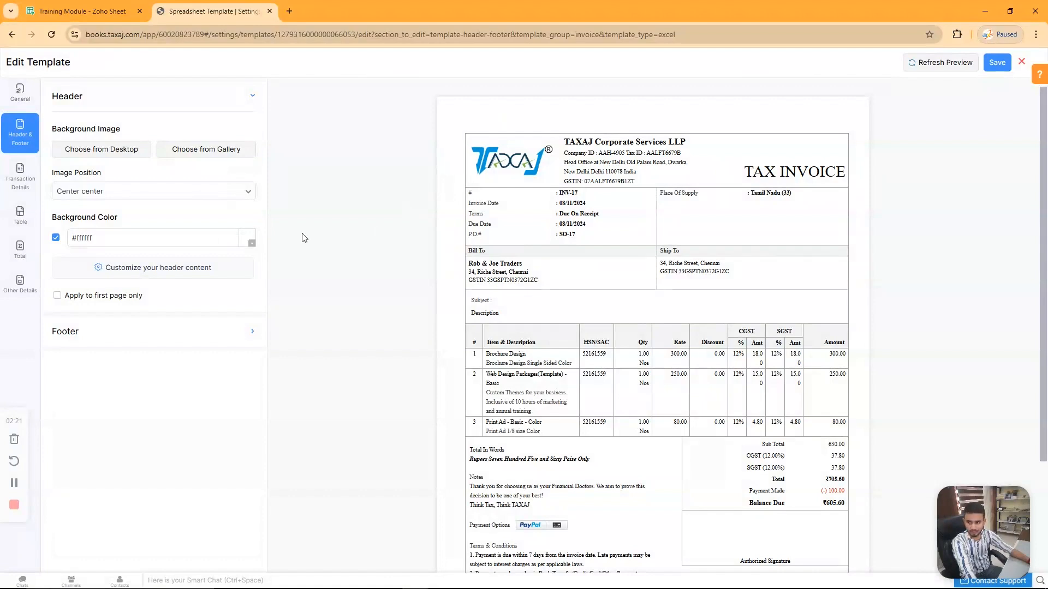
{"action": "left_click", "coordinate": [159, 95]}
Step: Review the template's footer settings and cancel the footer content customization
{"action": "left_click", "coordinate": [158, 139]}
{"action": "left_click", "coordinate": [162, 166]}
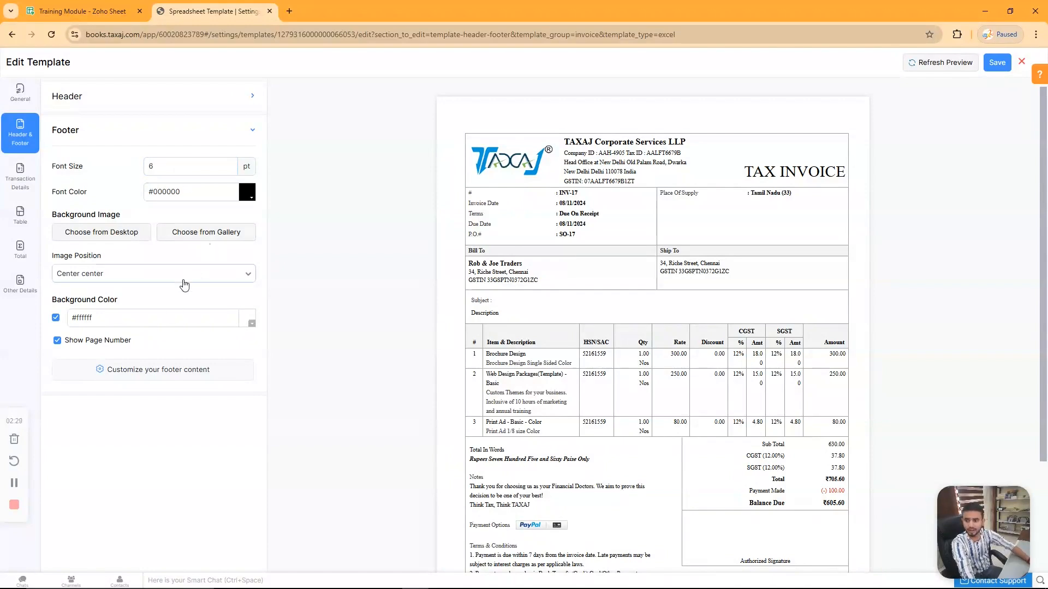
{"action": "left_click", "coordinate": [213, 369]}
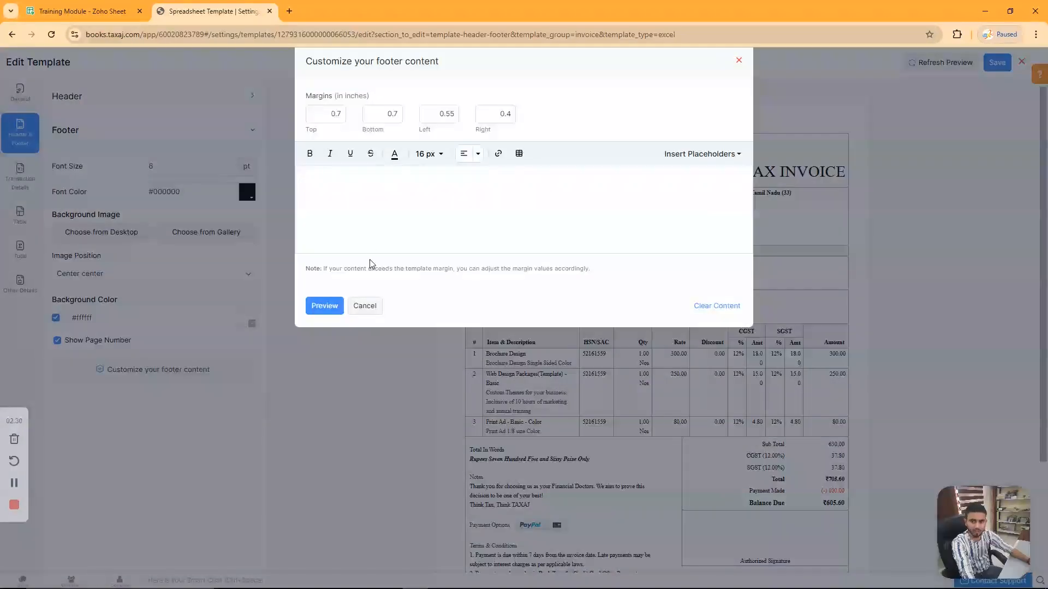
{"action": "left_click", "coordinate": [366, 305]}
{"action": "left_click", "coordinate": [113, 136]}
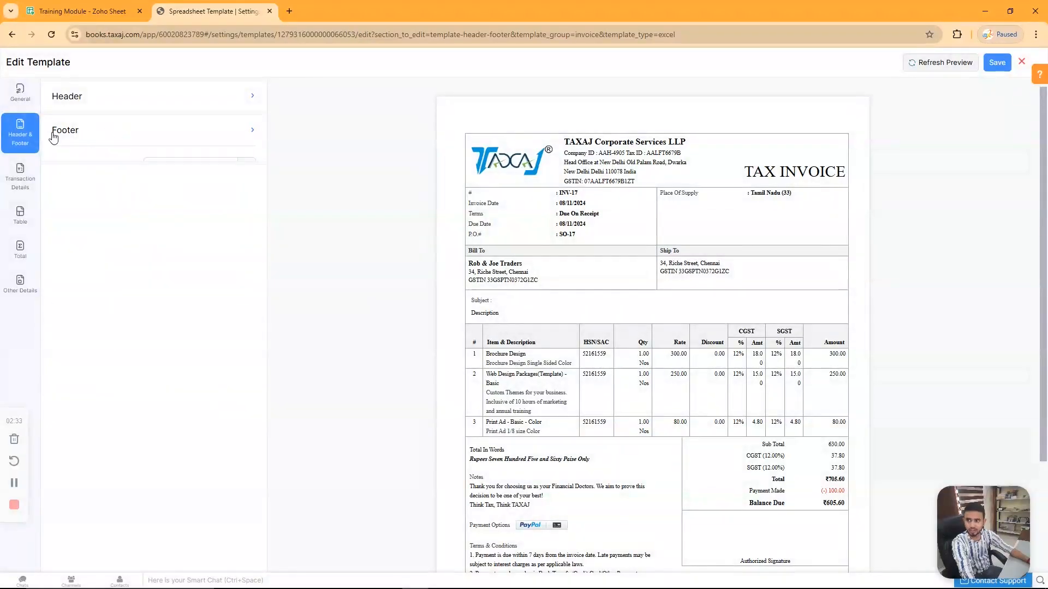
Step: Switch the organization logo off and back on in the transaction details, and refresh the template preview
{"action": "left_click", "coordinate": [30, 187]}
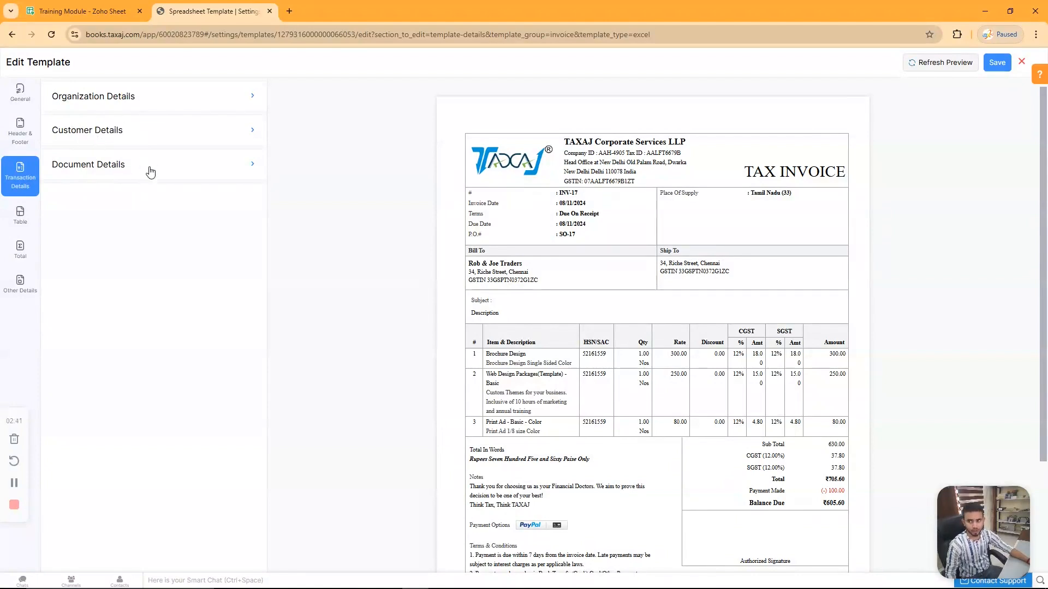
{"action": "left_click", "coordinate": [143, 105]}
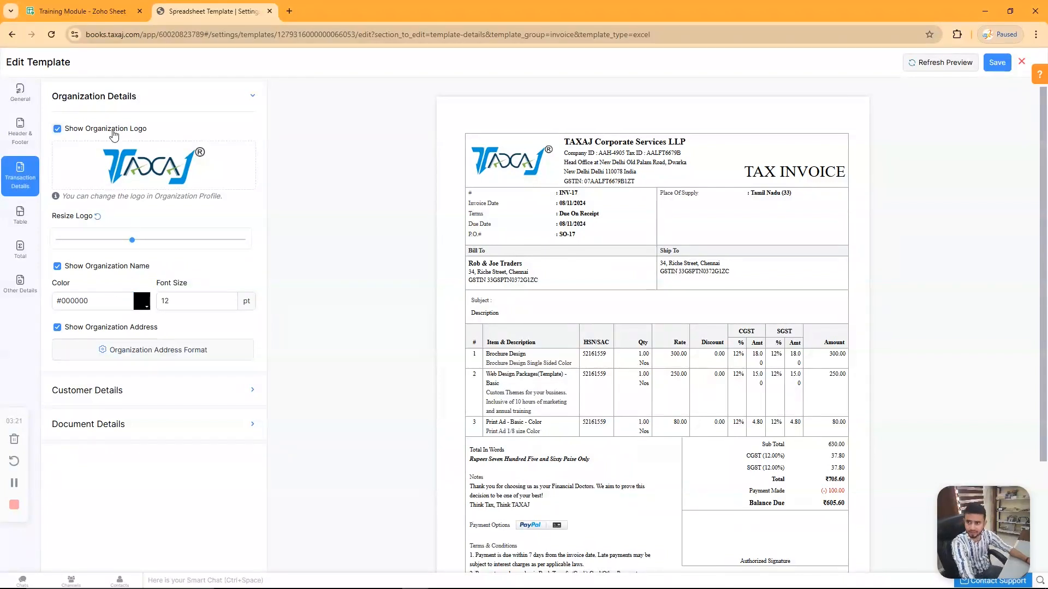
{"action": "left_click", "coordinate": [114, 130]}
{"action": "left_click", "coordinate": [119, 98]}
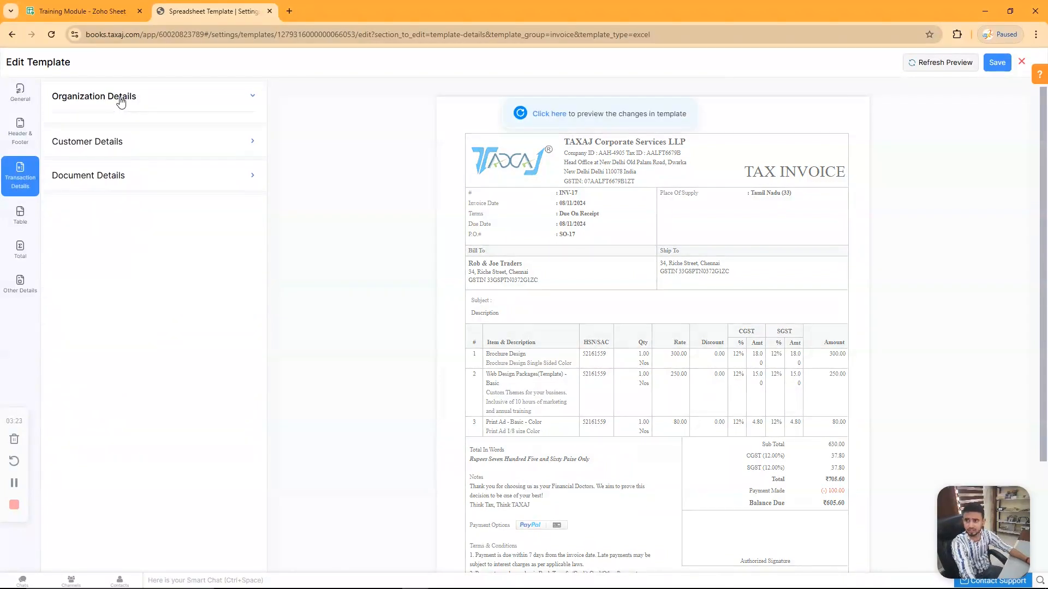
{"action": "left_click", "coordinate": [117, 98]}
{"action": "left_click", "coordinate": [57, 129]}
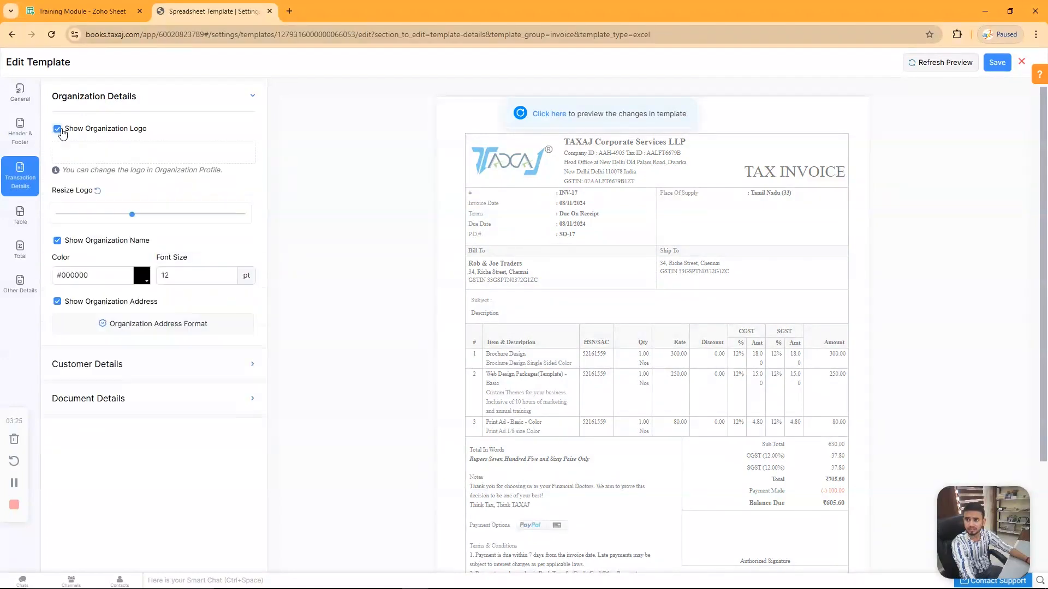
{"action": "left_click", "coordinate": [115, 102]}
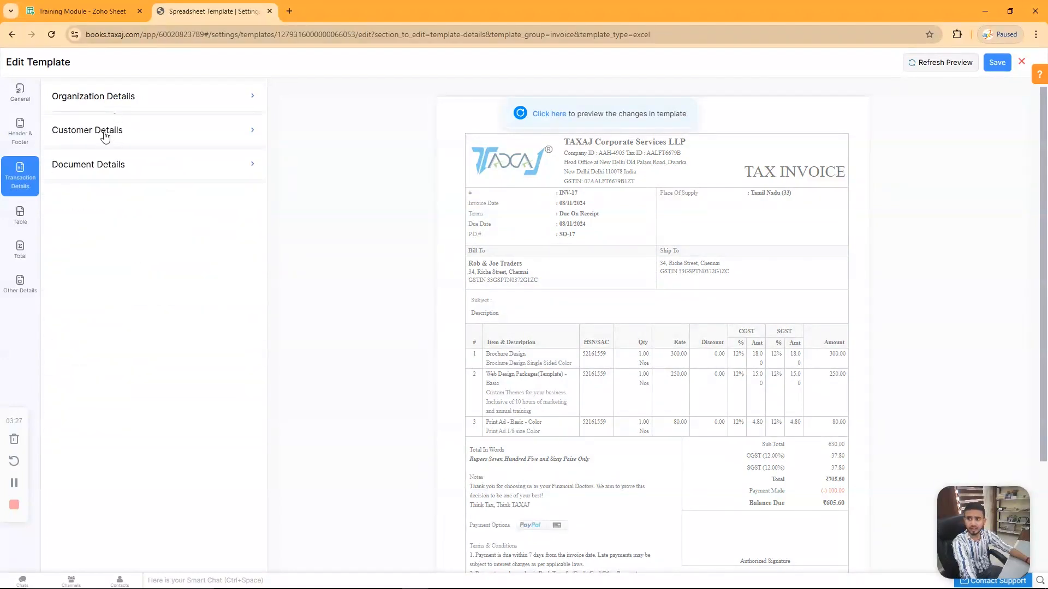
{"action": "left_click", "coordinate": [546, 118]}
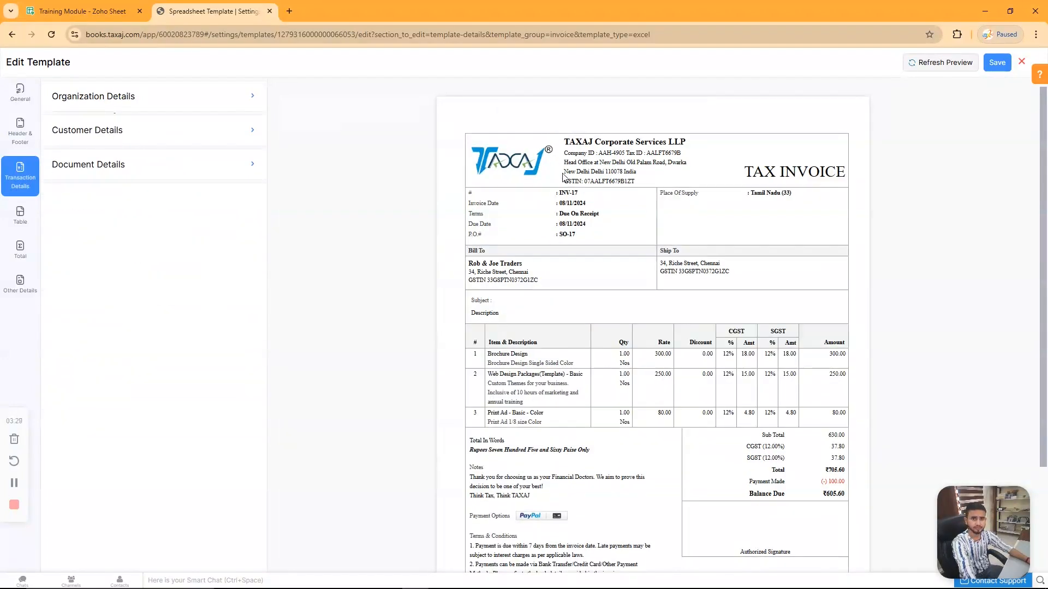
Step: Review the customer details settings, including the customer name font options and the billing address format
{"action": "scroll", "coordinate": [336, 228], "scroll_direction": "down", "scroll_amount": 1}
{"action": "scroll", "coordinate": [335, 227], "scroll_direction": "up", "scroll_amount": 1}
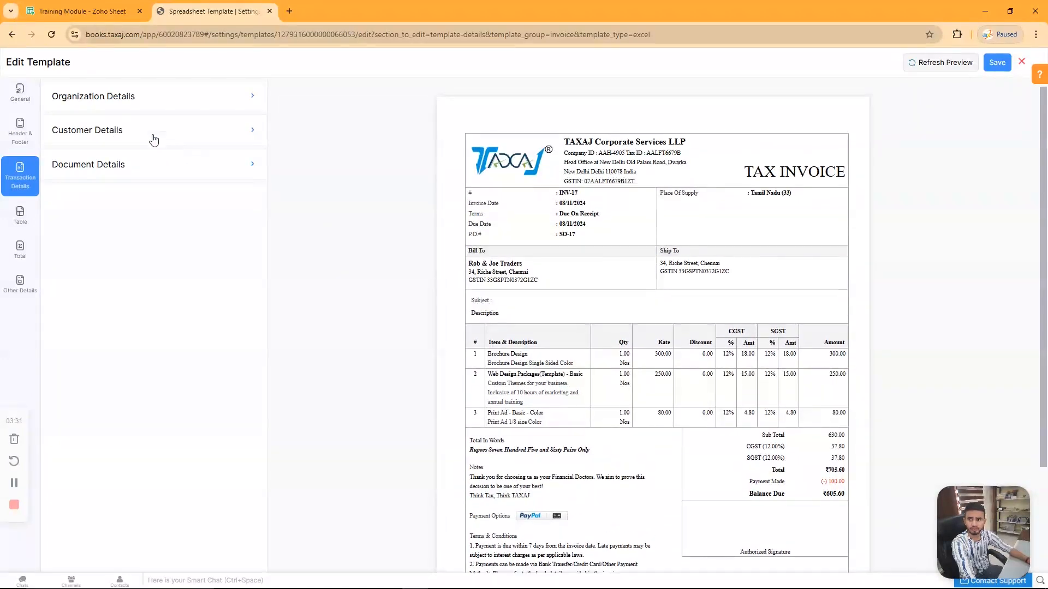
{"action": "left_click", "coordinate": [138, 131]}
{"action": "left_click", "coordinate": [169, 193]}
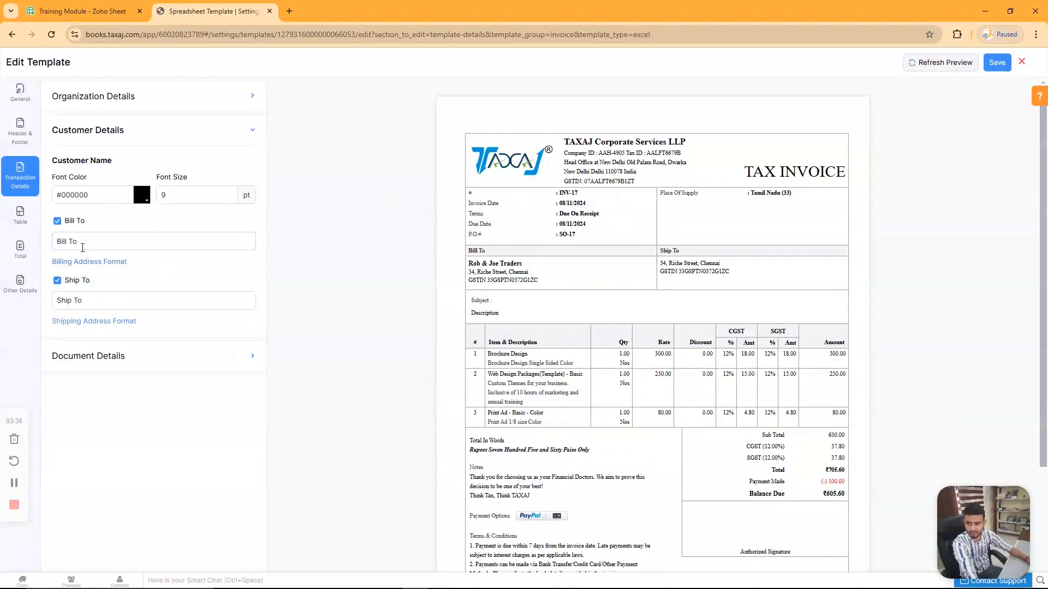
{"action": "left_click", "coordinate": [101, 264]}
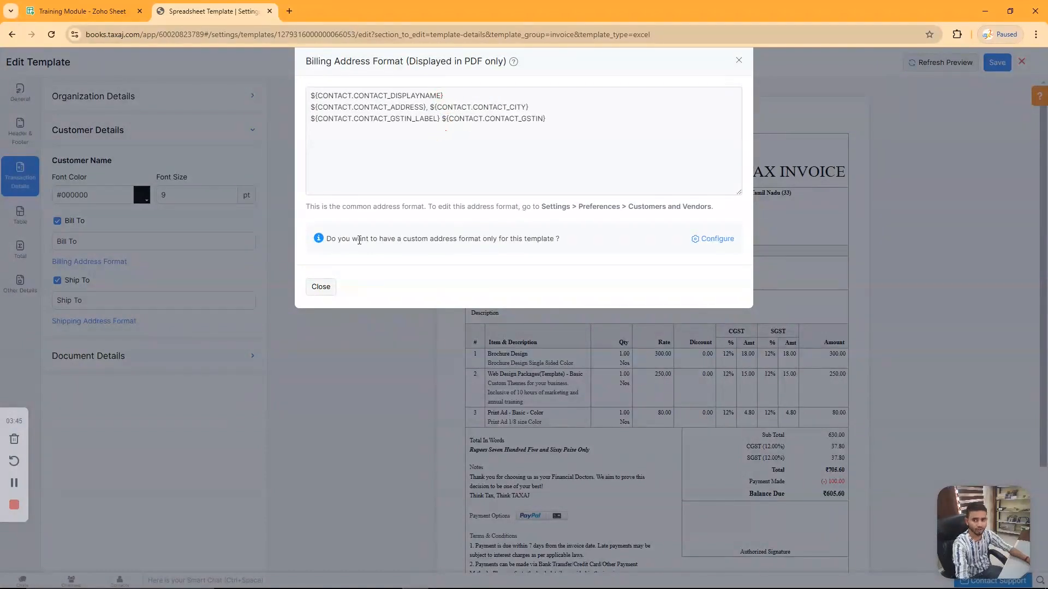
{"action": "left_click", "coordinate": [320, 287]}
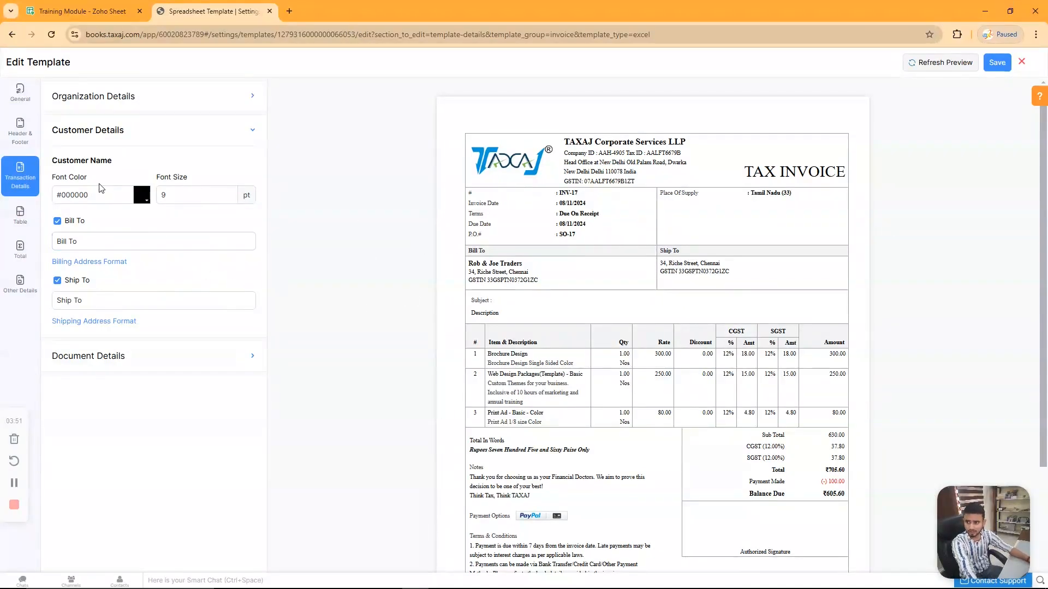
{"action": "left_click", "coordinate": [187, 197]}
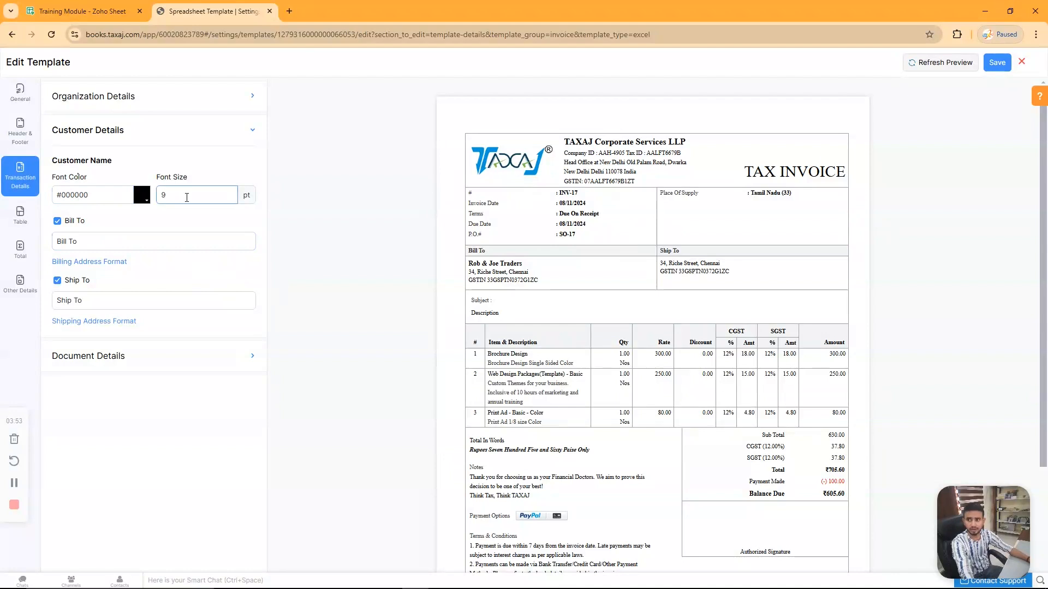
{"action": "left_click", "coordinate": [199, 138]}
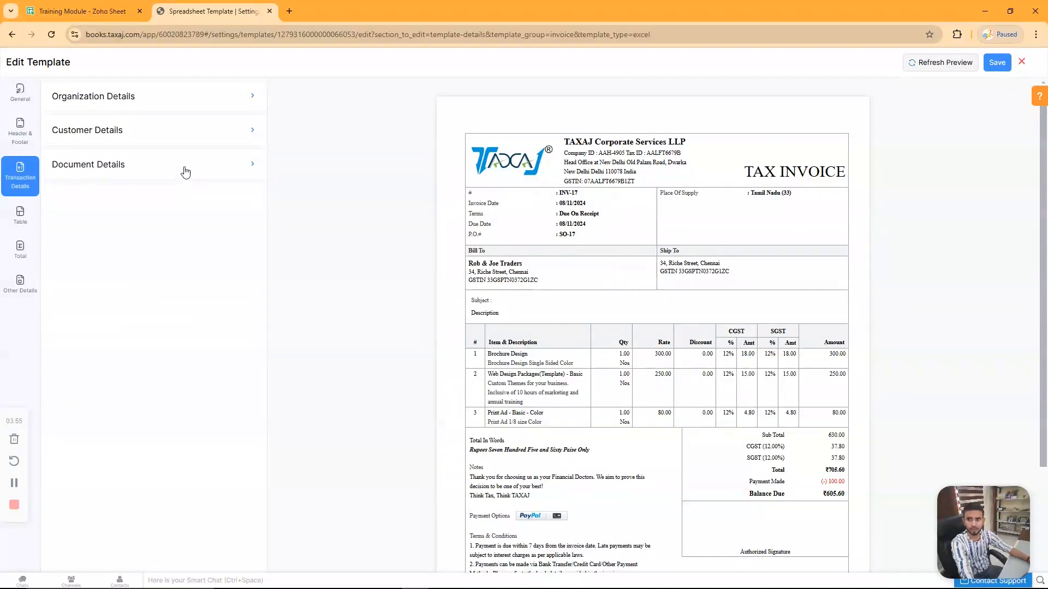
Step: In the document details, change the document title to INVOICE and refresh the template preview
{"action": "left_click", "coordinate": [185, 173]}
{"action": "scroll", "coordinate": [184, 325], "scroll_direction": "down", "scroll_amount": 3}
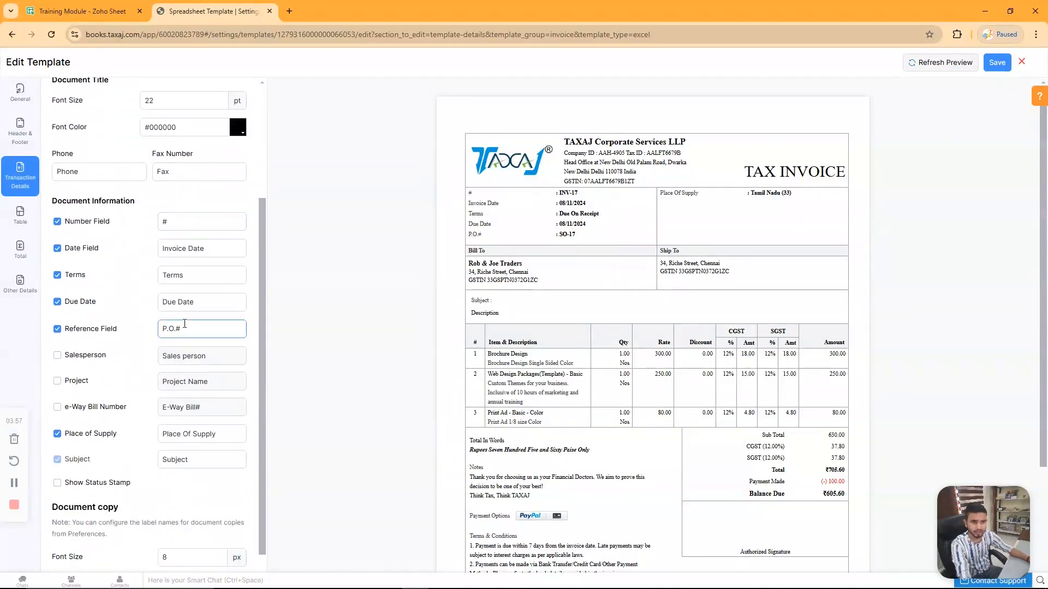
{"action": "scroll", "coordinate": [192, 332], "scroll_direction": "up", "scroll_amount": 2}
{"action": "left_click", "coordinate": [106, 162]}
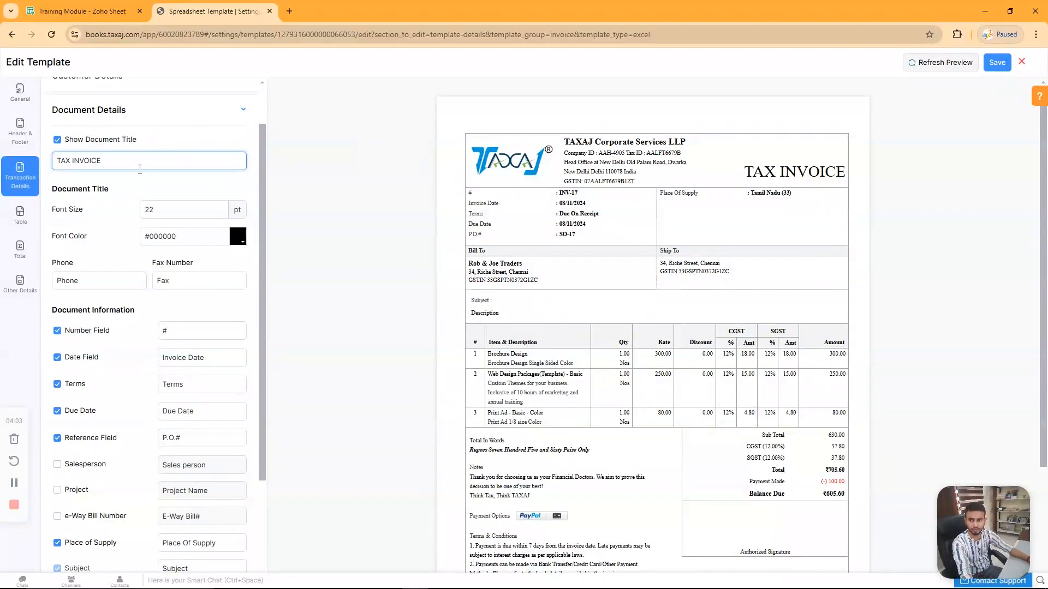
{"action": "double_click", "coordinate": [56, 161]}
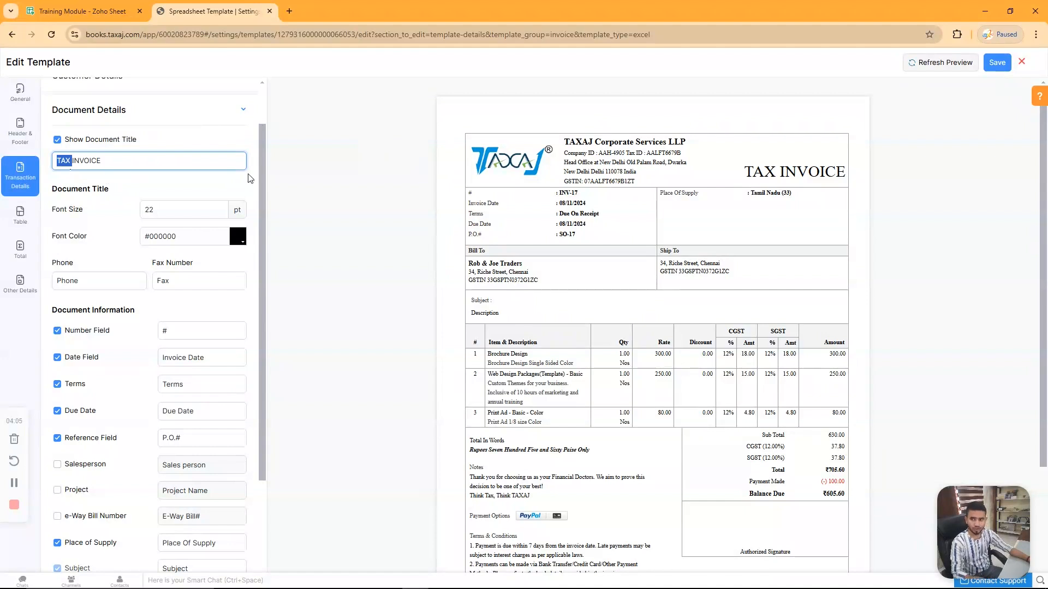
{"action": "key", "text": "BackSpace"}
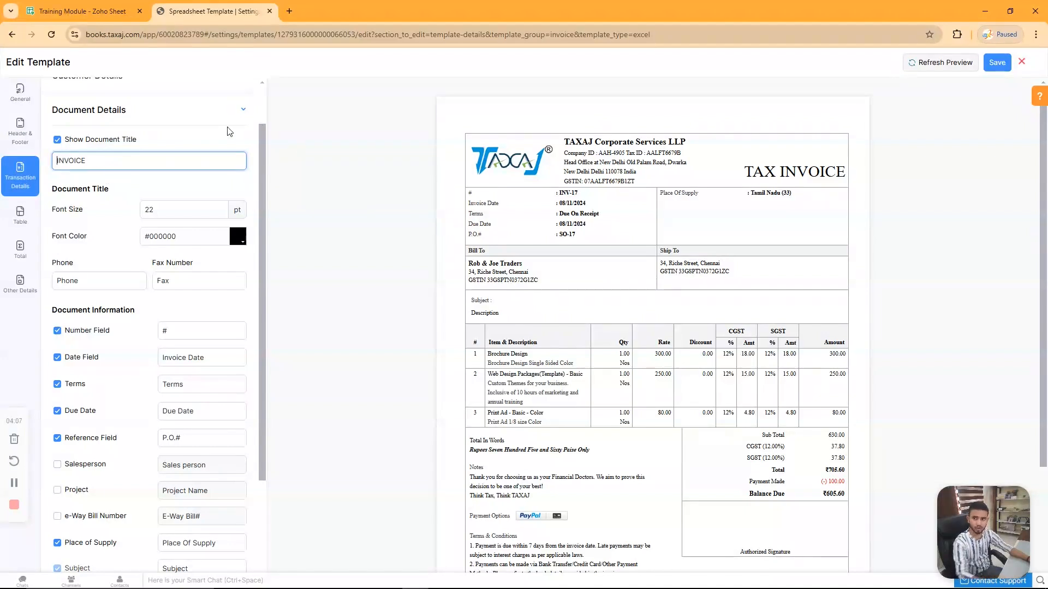
{"action": "left_click", "coordinate": [223, 145]}
{"action": "left_click", "coordinate": [941, 70]}
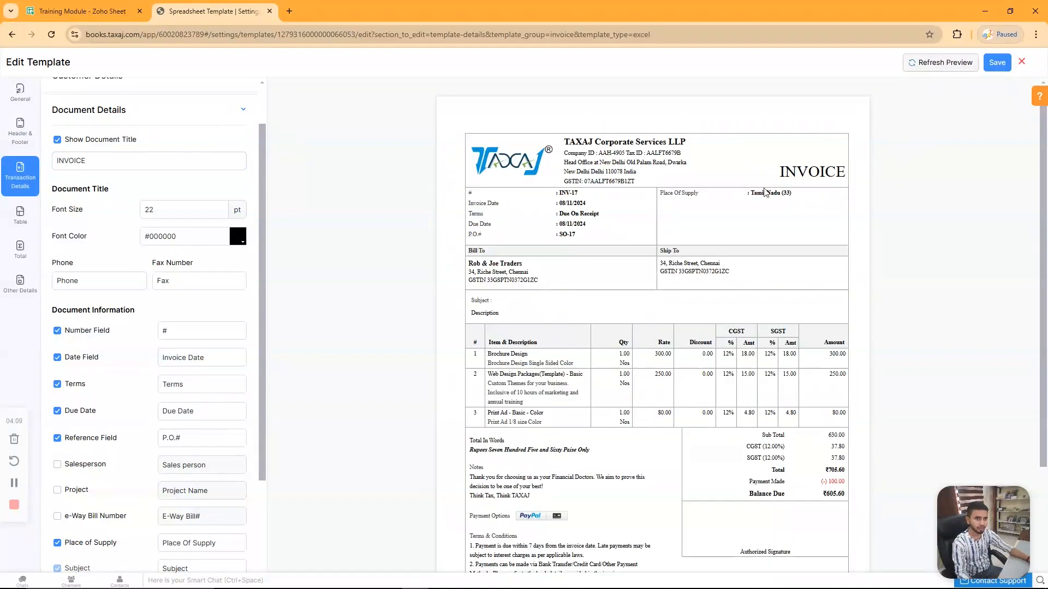
Step: Restore the document title to TAX INVOICE and refresh the template preview
{"action": "left_click", "coordinate": [78, 162]}
{"action": "left_click", "coordinate": [57, 161]}
{"action": "type", "text": "TAX"}
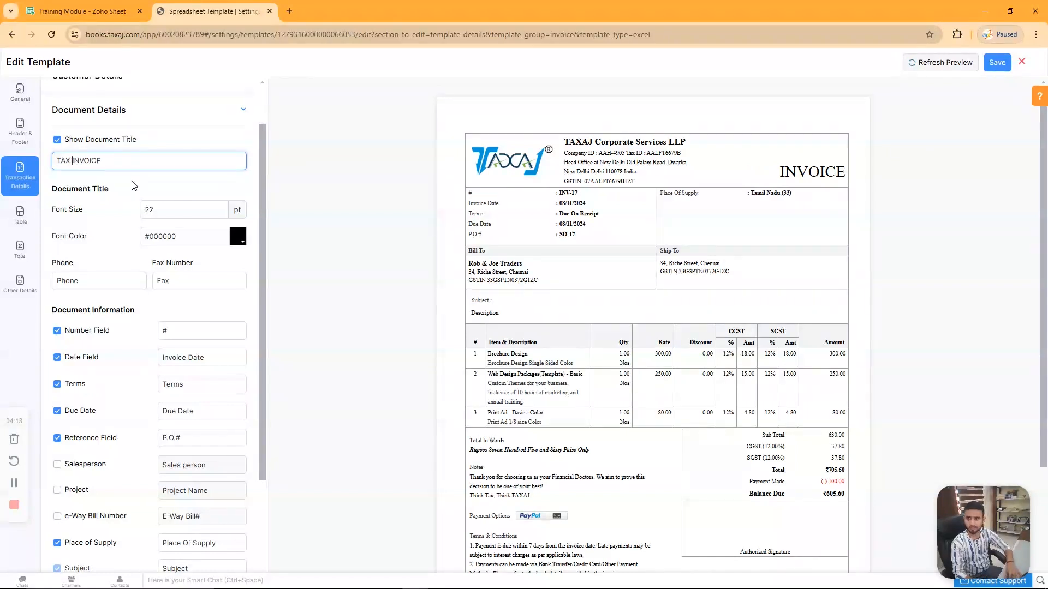
{"action": "left_click", "coordinate": [941, 68]}
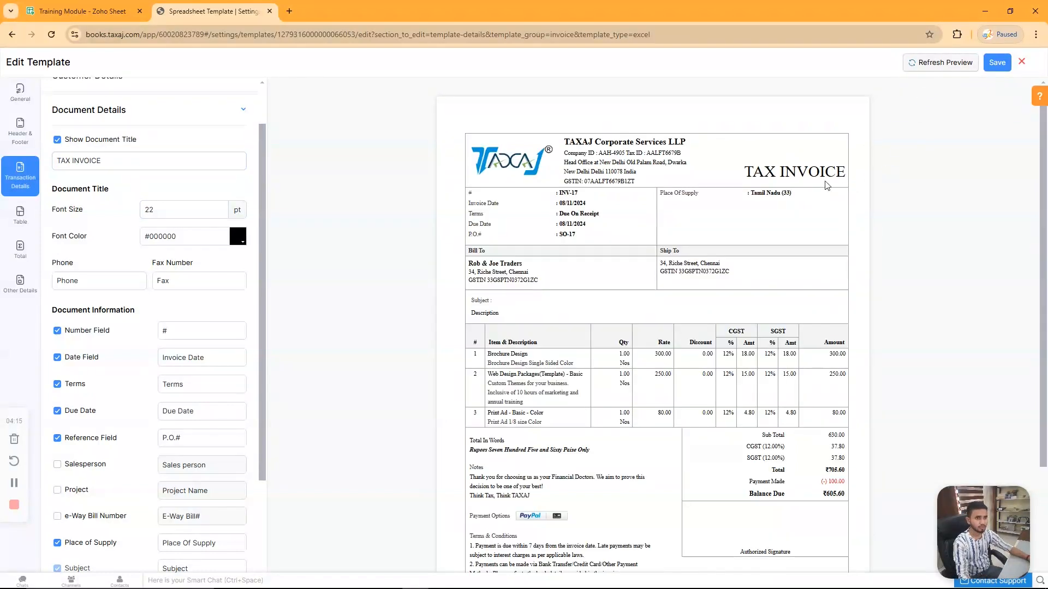
Step: Set the Number Field label in the document information to Invoice Number and refresh the template preview
{"action": "scroll", "coordinate": [164, 246], "scroll_direction": "down", "scroll_amount": 1}
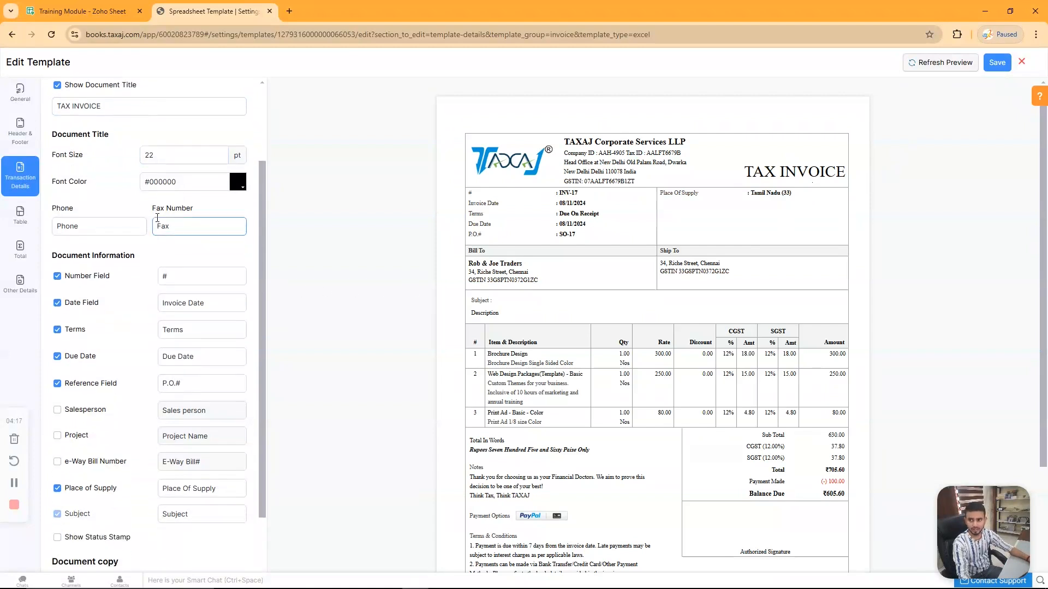
{"action": "scroll", "coordinate": [202, 273], "scroll_direction": "down", "scroll_amount": 2}
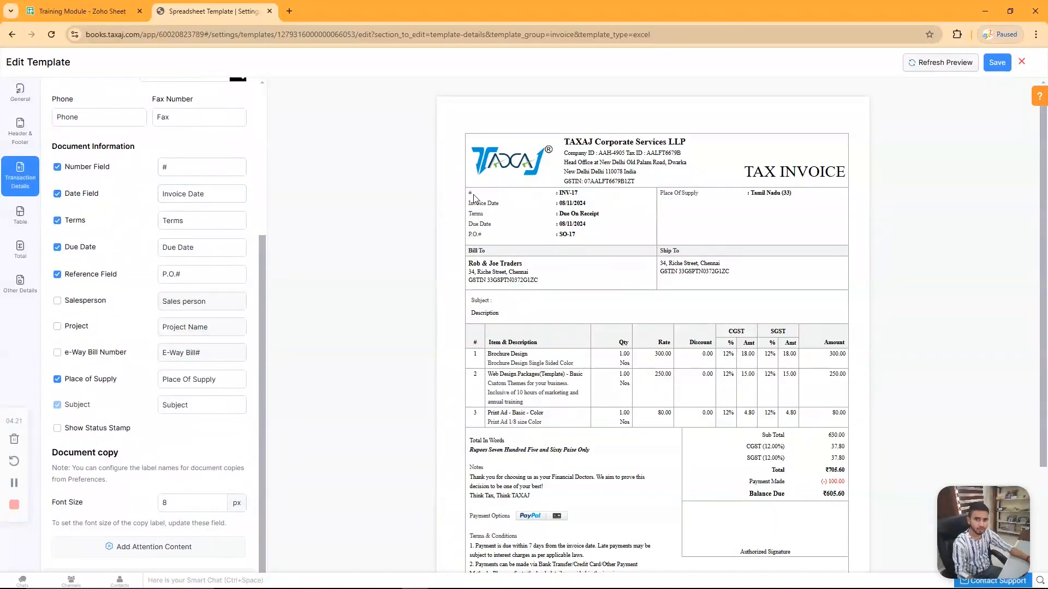
{"action": "double_click", "coordinate": [192, 167]}
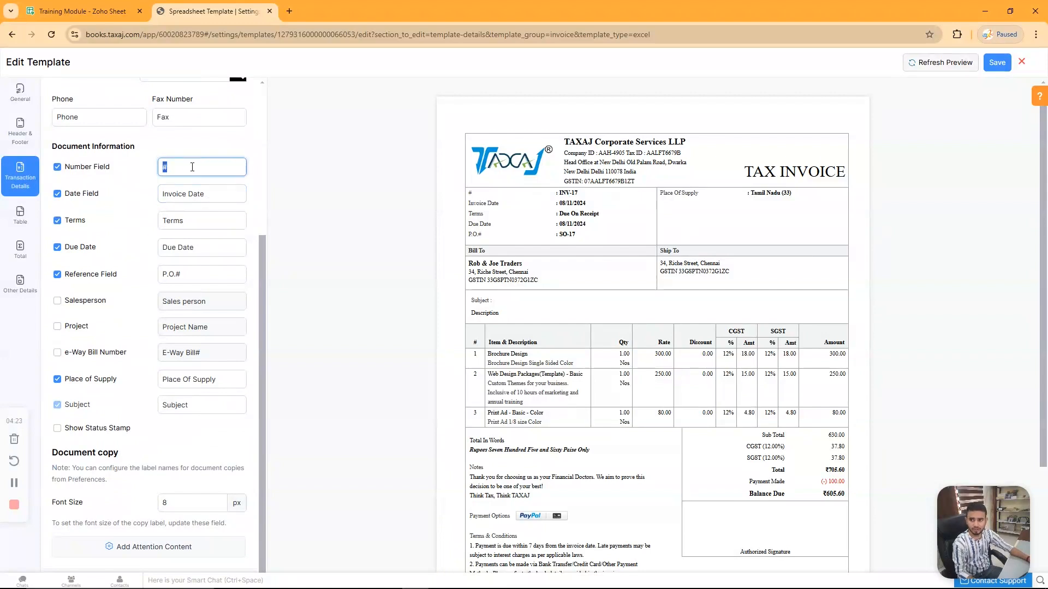
{"action": "key", "text": "BackSpace"}
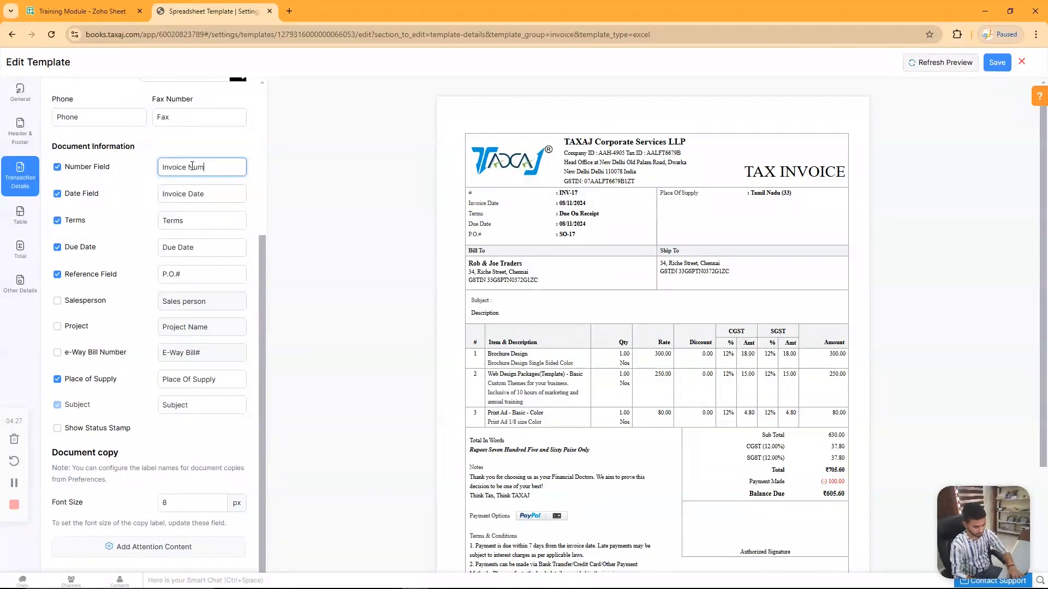
{"action": "scroll", "coordinate": [261, 169], "scroll_direction": "up", "scroll_amount": 4}
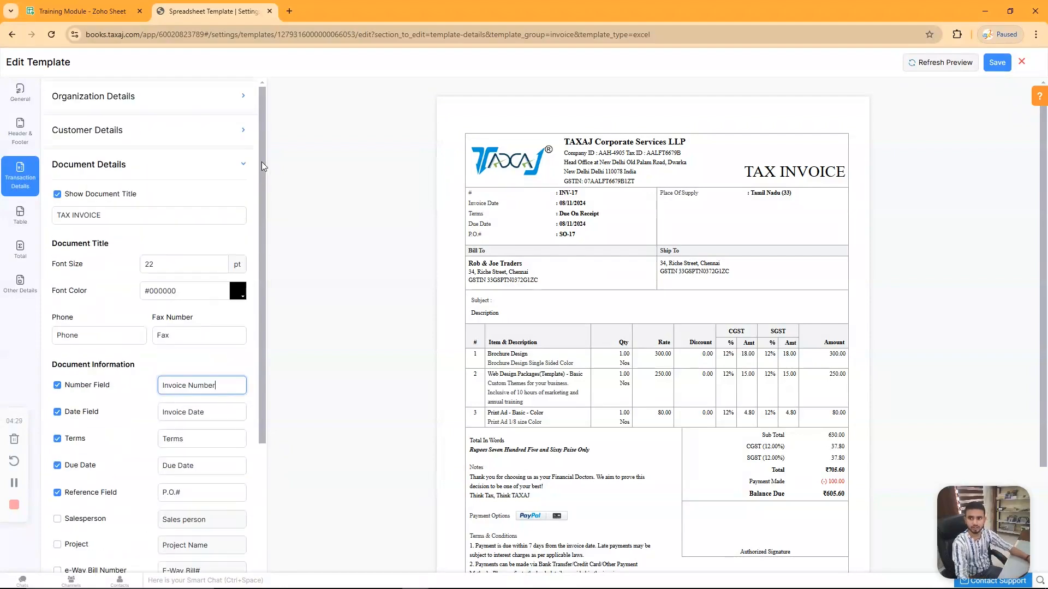
{"action": "scroll", "coordinate": [292, 331], "scroll_direction": "down", "scroll_amount": 2}
{"action": "left_click", "coordinate": [959, 68]}
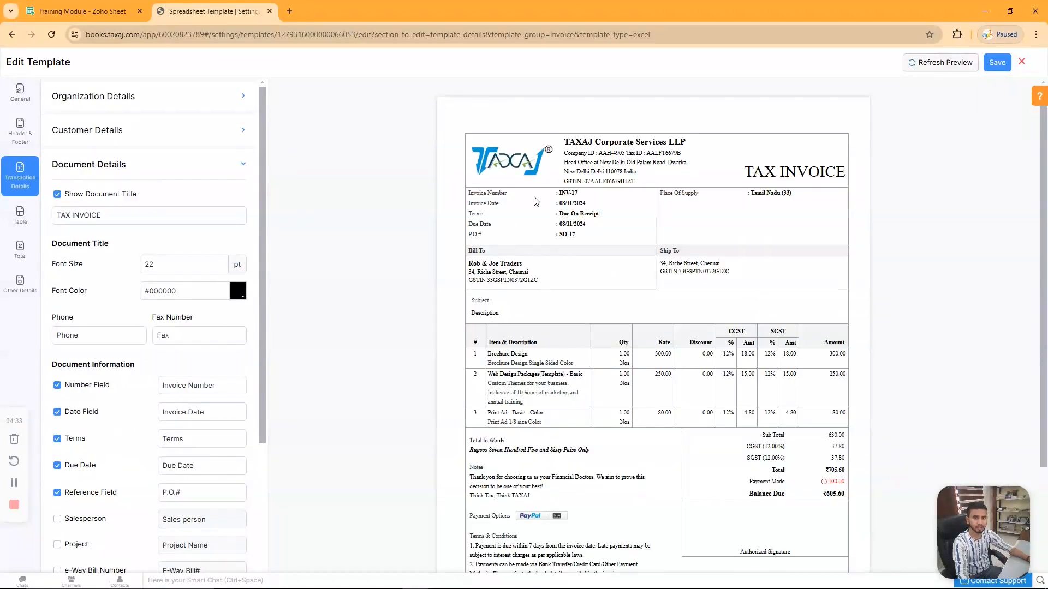
Step: Switch the Salesperson and e-Way Bill Number fields on and back off, and collapse the document details
{"action": "scroll", "coordinate": [188, 295], "scroll_direction": "down", "scroll_amount": 4}
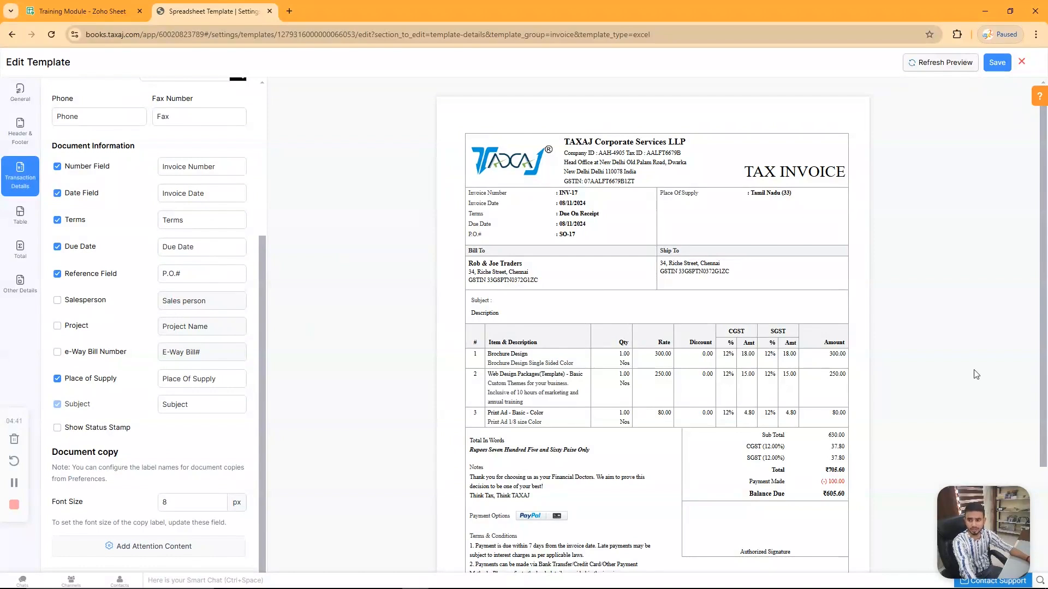
{"action": "left_click", "coordinate": [57, 300]}
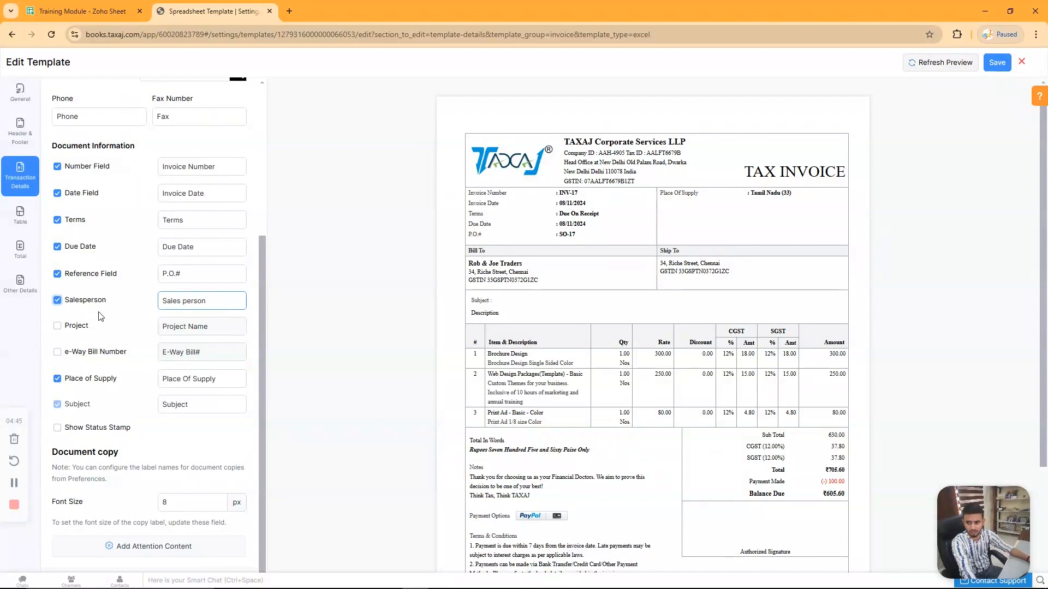
{"action": "left_click", "coordinate": [57, 300]}
{"action": "left_click", "coordinate": [57, 352]}
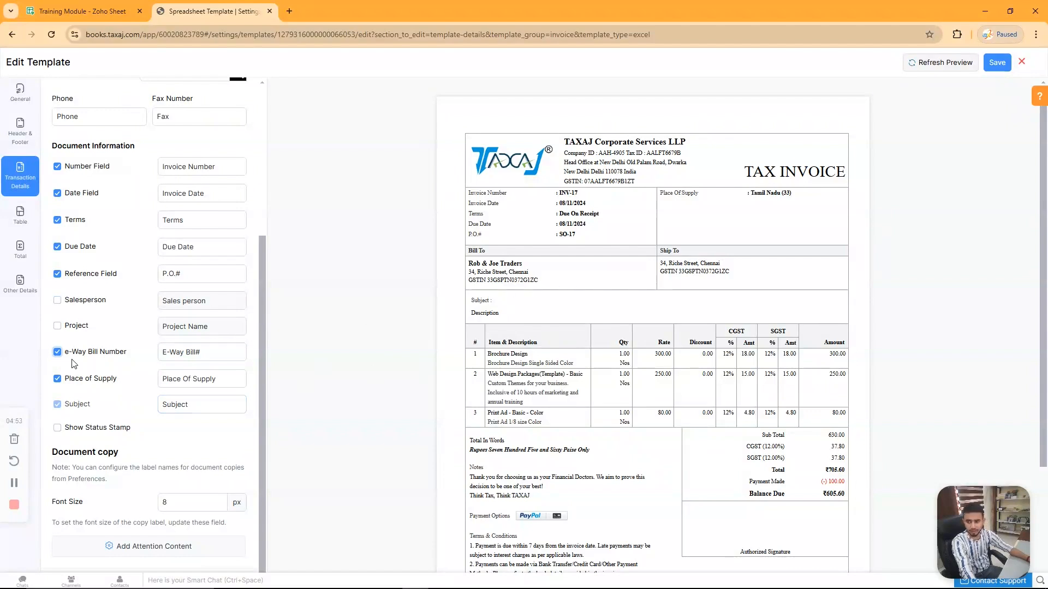
{"action": "left_click", "coordinate": [57, 352]}
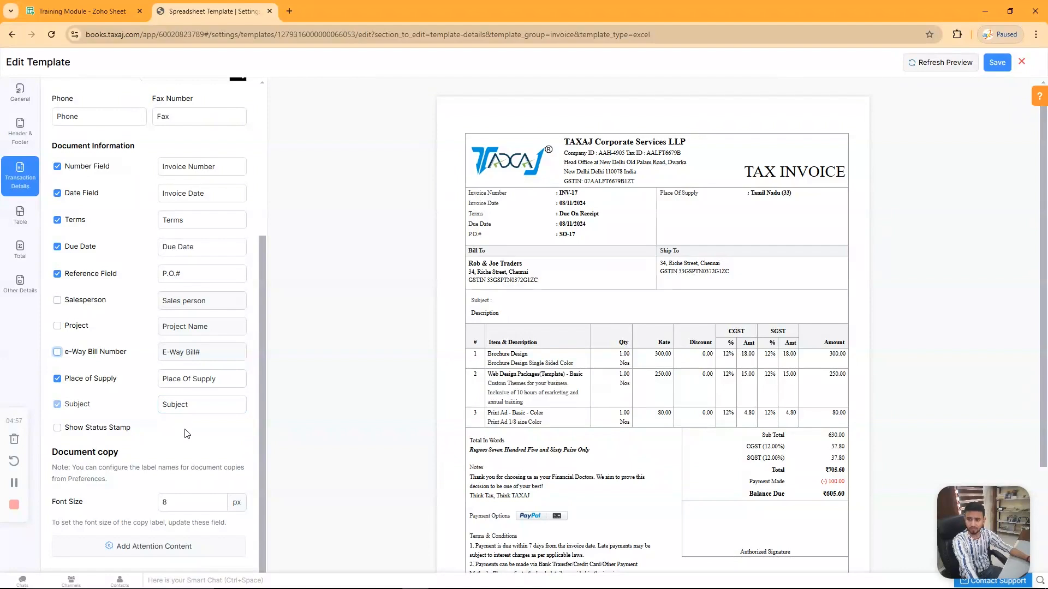
{"action": "scroll", "coordinate": [184, 434], "scroll_direction": "up", "scroll_amount": 3}
{"action": "left_click", "coordinate": [134, 109]}
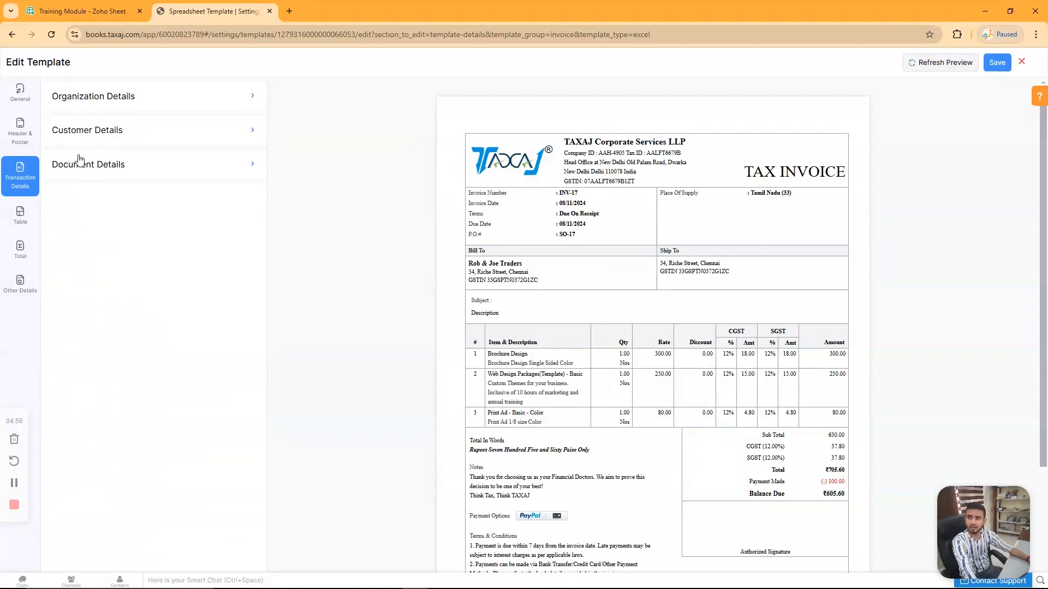
Step: In the item table's label settings, switch off Show Unit for Quantity, preview the change, and switch it back on
{"action": "left_click", "coordinate": [20, 215]}
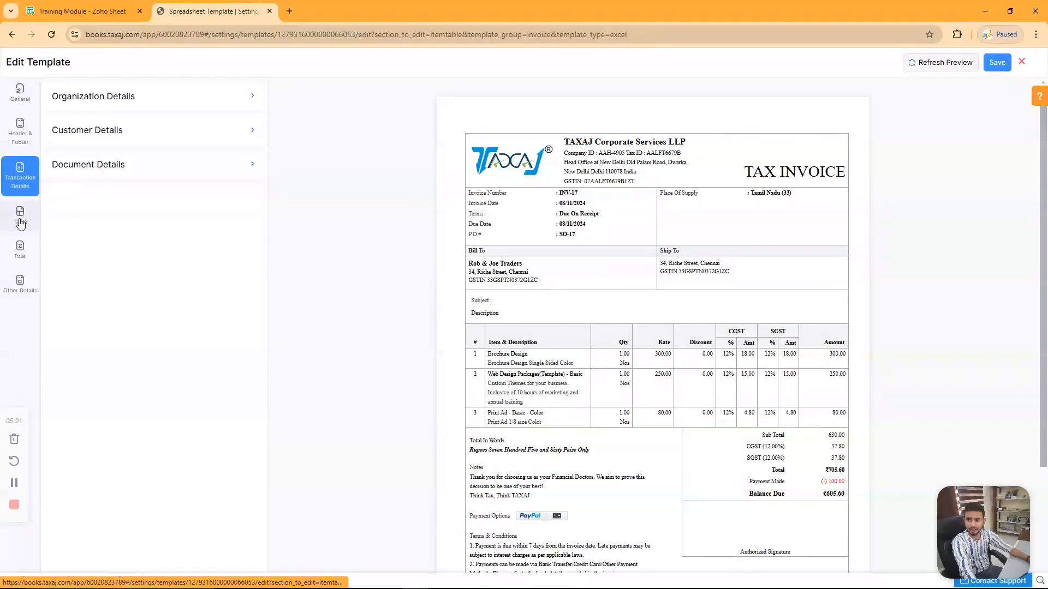
{"action": "scroll", "coordinate": [109, 234], "scroll_direction": "down", "scroll_amount": 3}
{"action": "scroll", "coordinate": [601, 326], "scroll_direction": "down", "scroll_amount": 4}
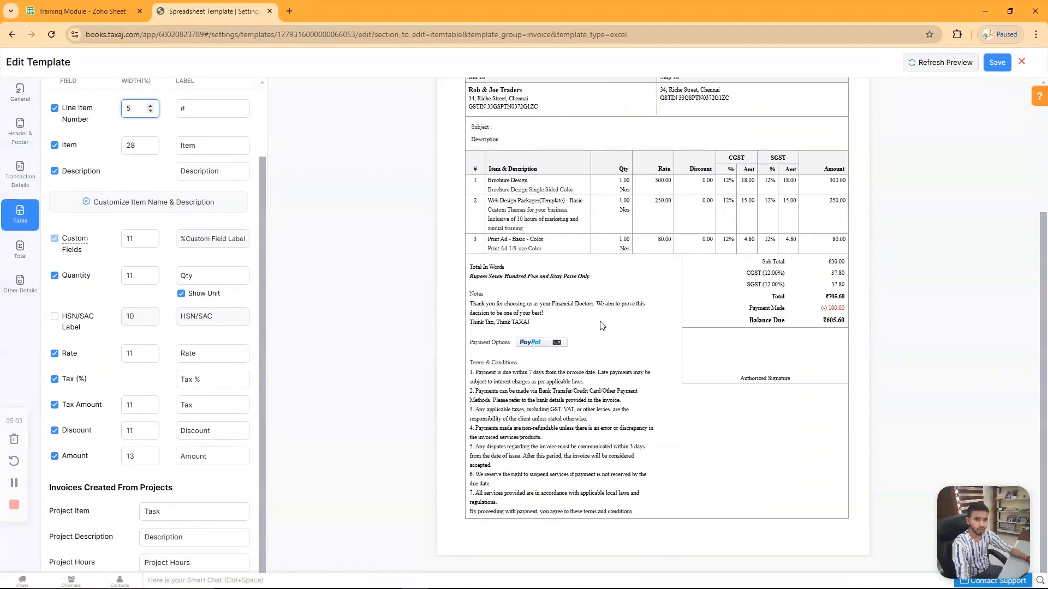
{"action": "scroll", "coordinate": [603, 328], "scroll_direction": "up", "scroll_amount": 2}
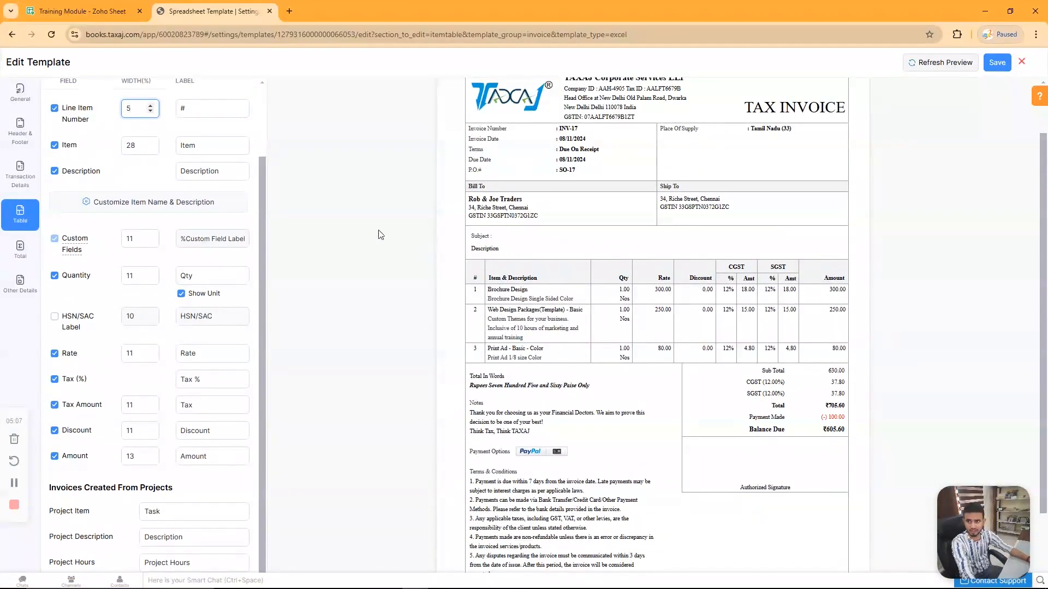
{"action": "scroll", "coordinate": [116, 180], "scroll_direction": "up", "scroll_amount": 1}
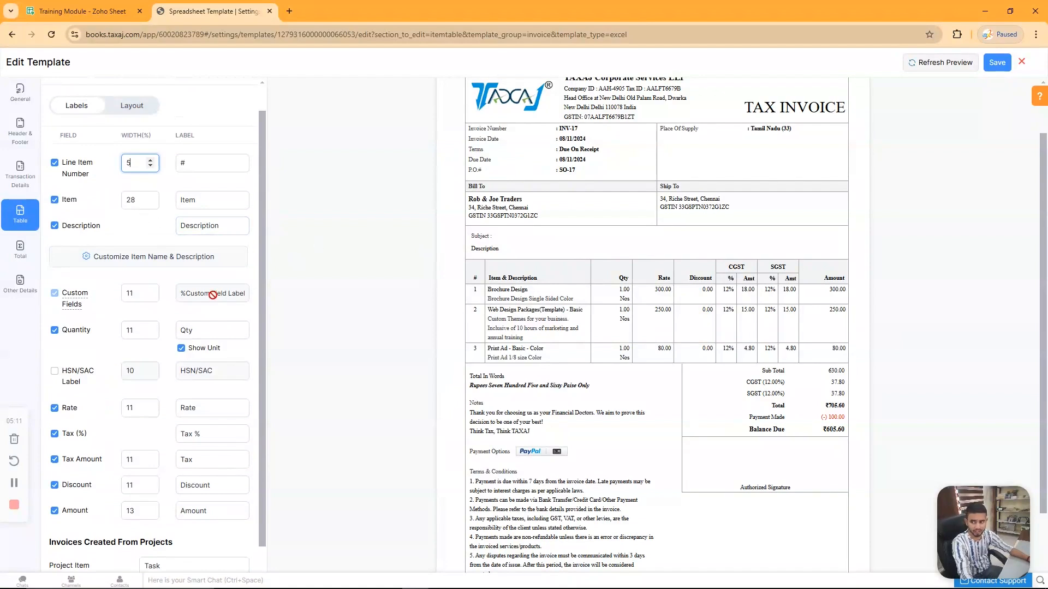
{"action": "scroll", "coordinate": [215, 298], "scroll_direction": "down", "scroll_amount": 1}
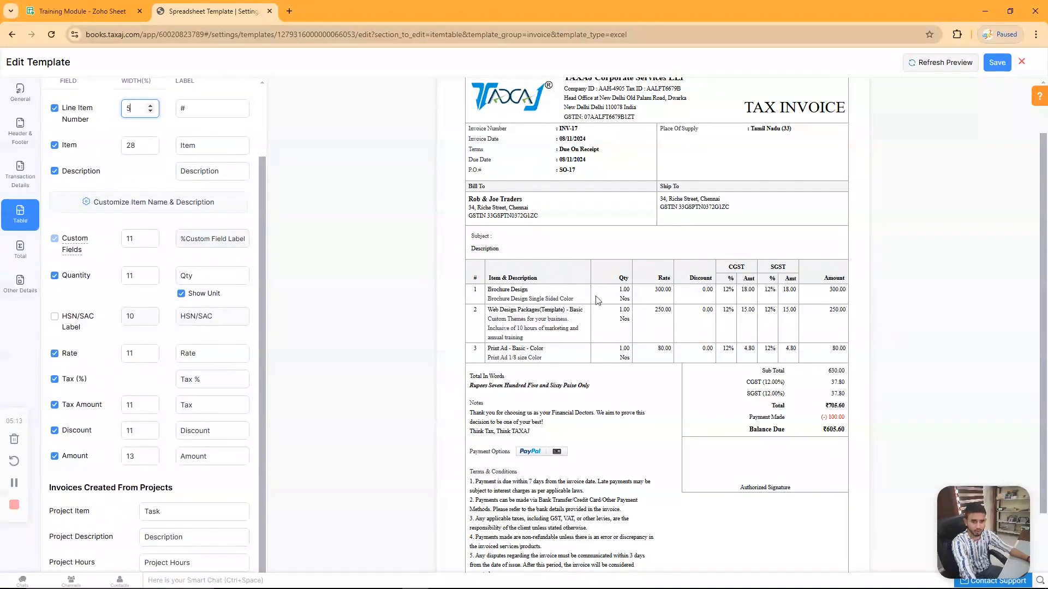
{"action": "left_click", "coordinate": [182, 295]}
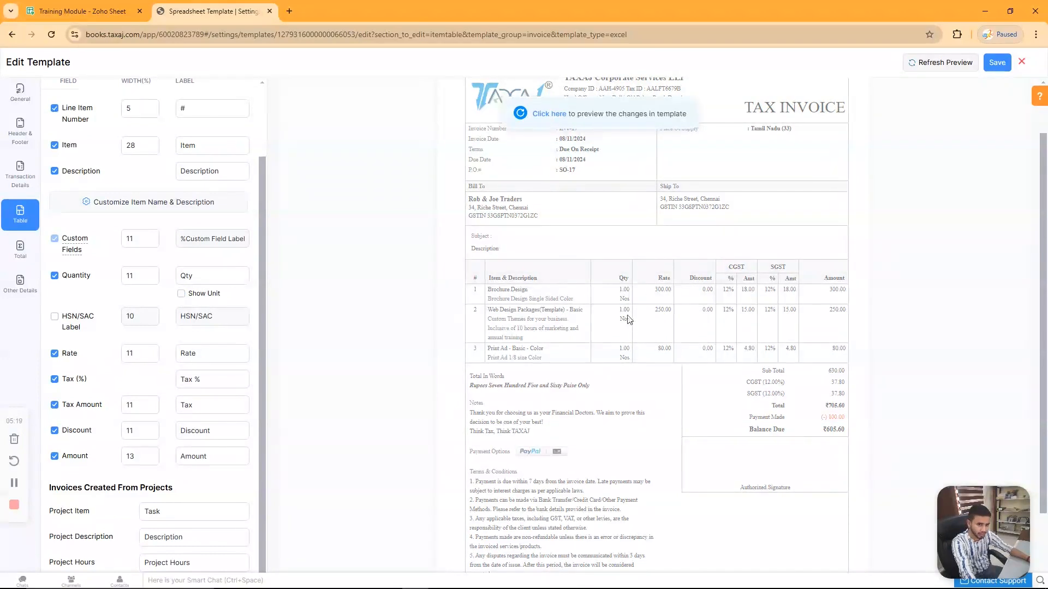
{"action": "left_click", "coordinate": [542, 116]}
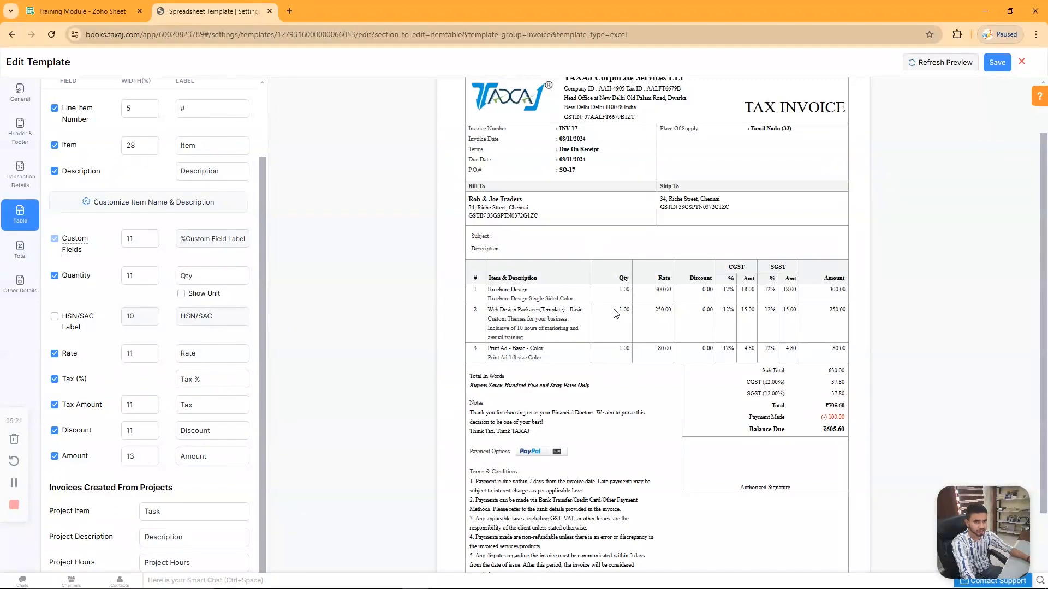
{"action": "left_click", "coordinate": [181, 295]}
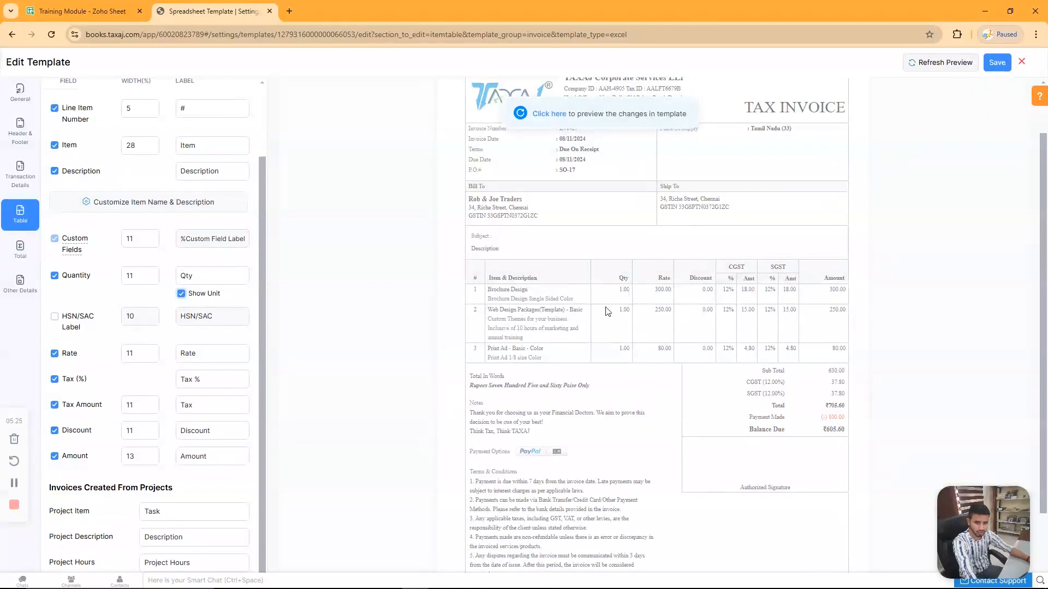
Step: Enable the HSN/SAC label in the item table with Show Below Description, and refresh the template preview
{"action": "left_click", "coordinate": [54, 317]}
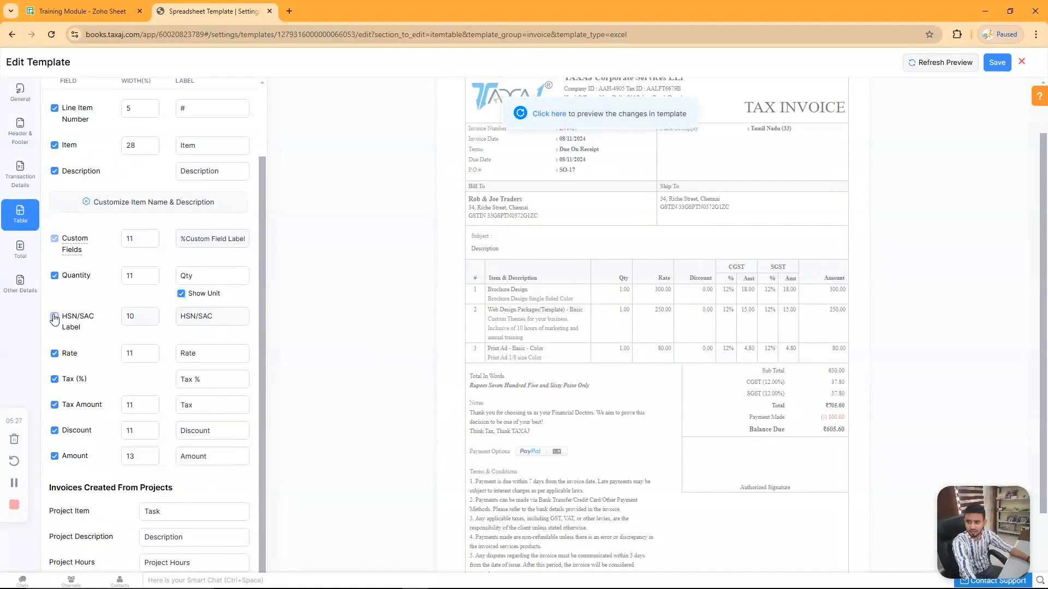
{"action": "left_click", "coordinate": [184, 335]}
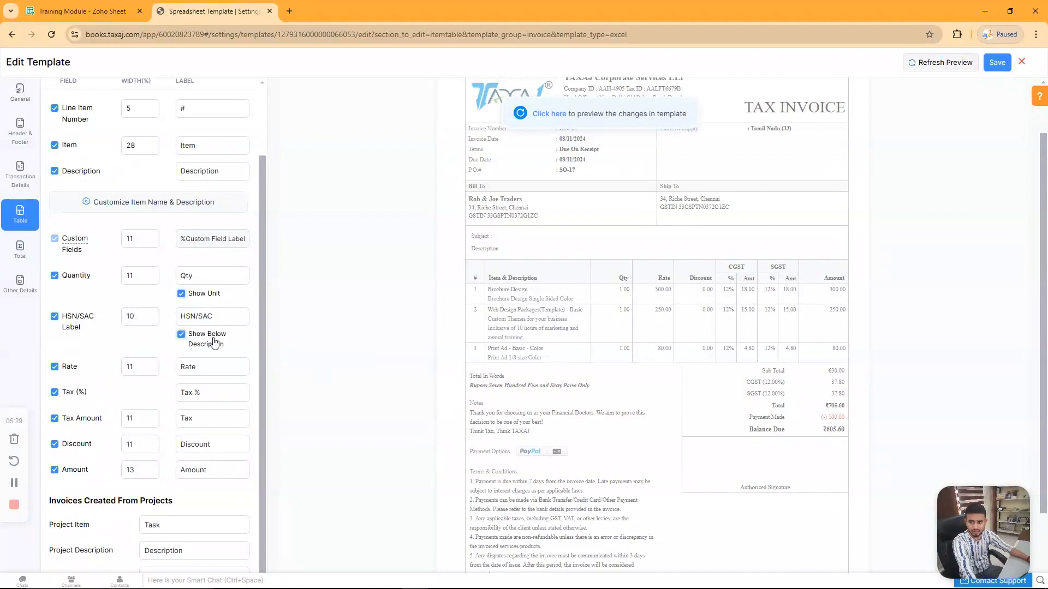
{"action": "left_click", "coordinate": [547, 114]}
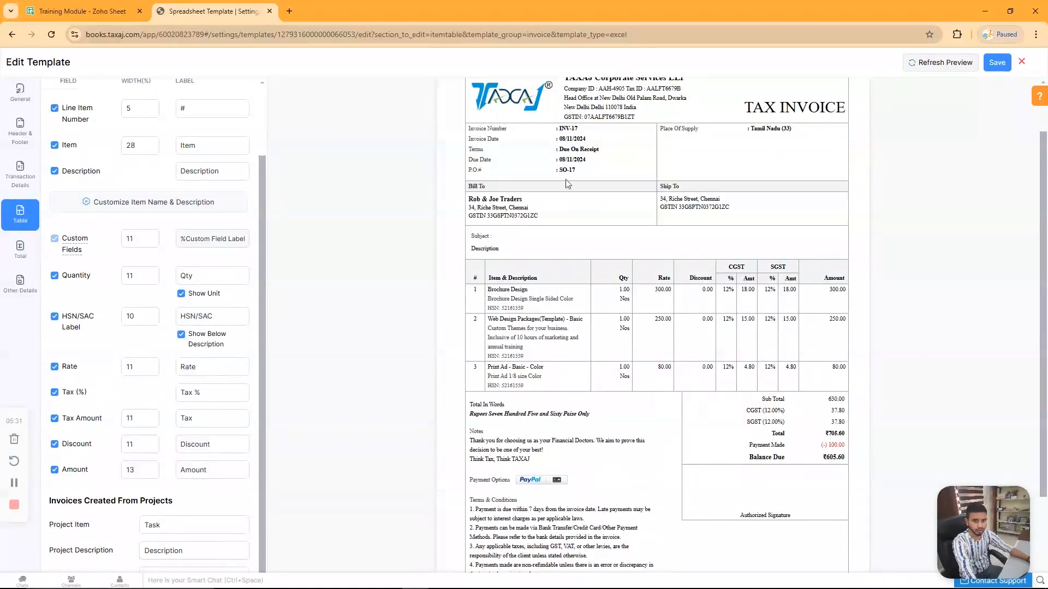
Step: Switch off Show Below Description for the HSN/SAC label, refresh the template preview, and review the remaining item table labels
{"action": "left_click", "coordinate": [181, 335]}
{"action": "left_click", "coordinate": [535, 114]}
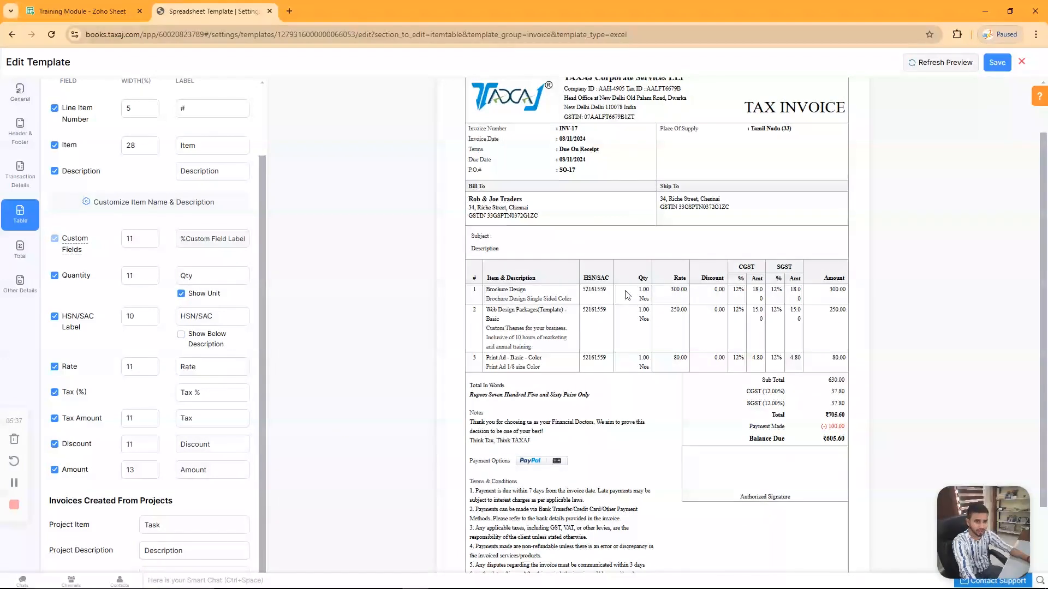
{"action": "scroll", "coordinate": [512, 325], "scroll_direction": "down", "scroll_amount": 2}
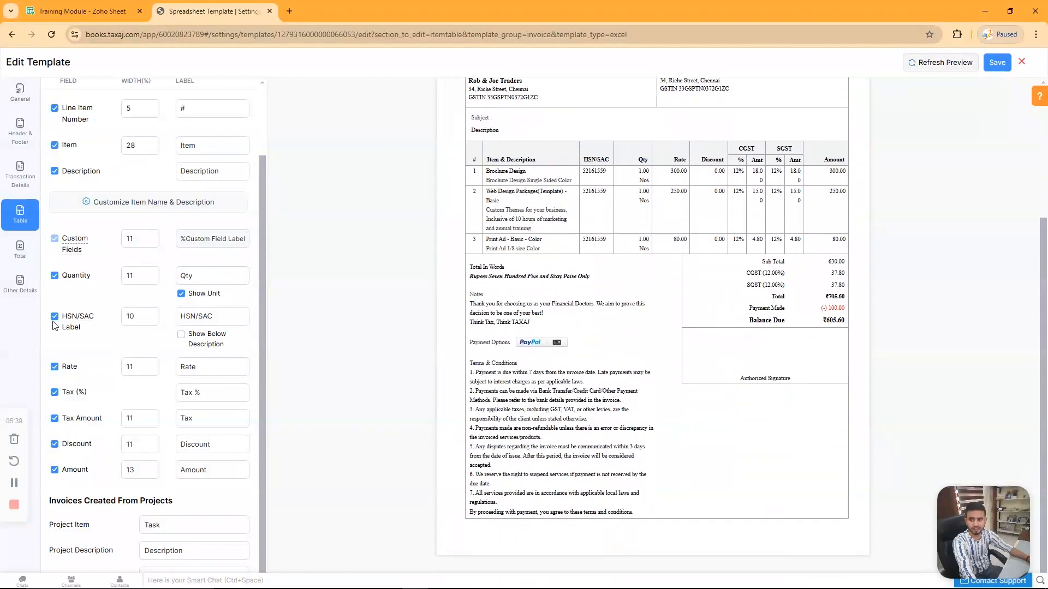
{"action": "scroll", "coordinate": [103, 349], "scroll_direction": "down", "scroll_amount": 1}
{"action": "left_click", "coordinate": [194, 355]}
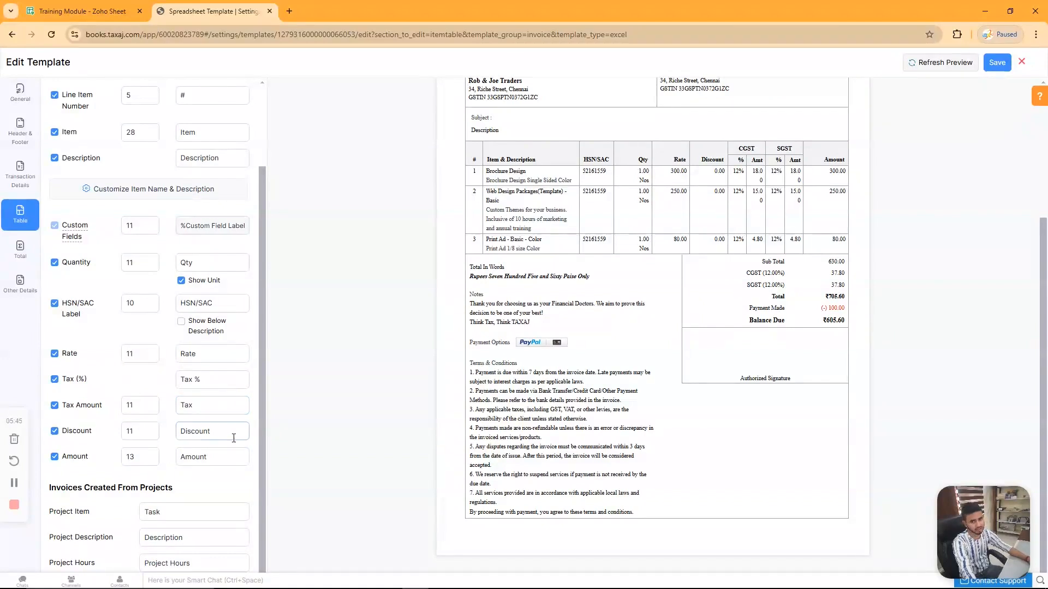
{"action": "scroll", "coordinate": [207, 487], "scroll_direction": "up", "scroll_amount": 2}
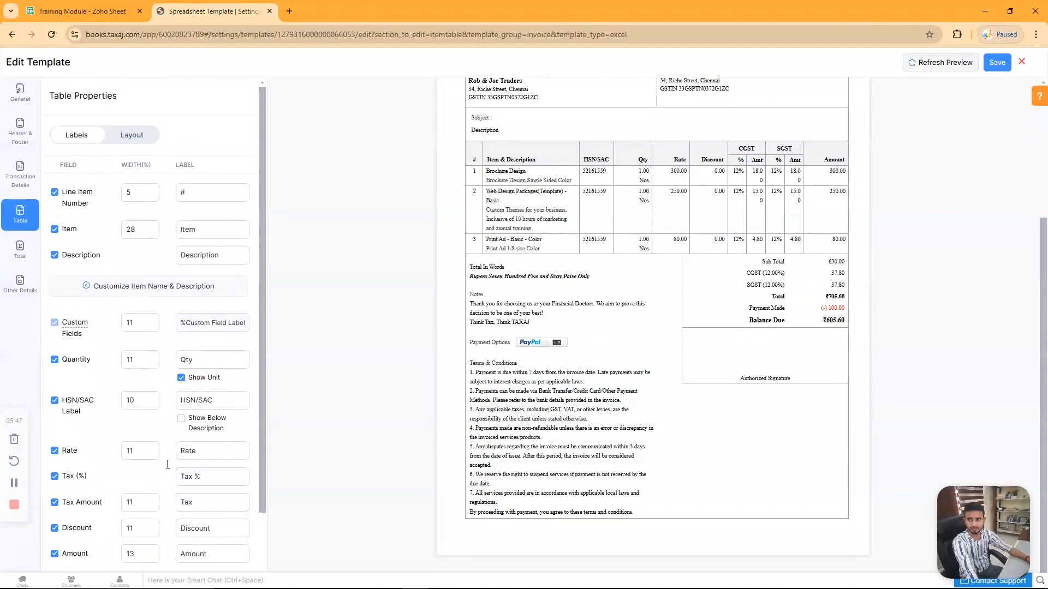
Step: In the total settings, switch off Show Total Section, preview the change, then switch it back on and refresh the preview
{"action": "left_click", "coordinate": [18, 256]}
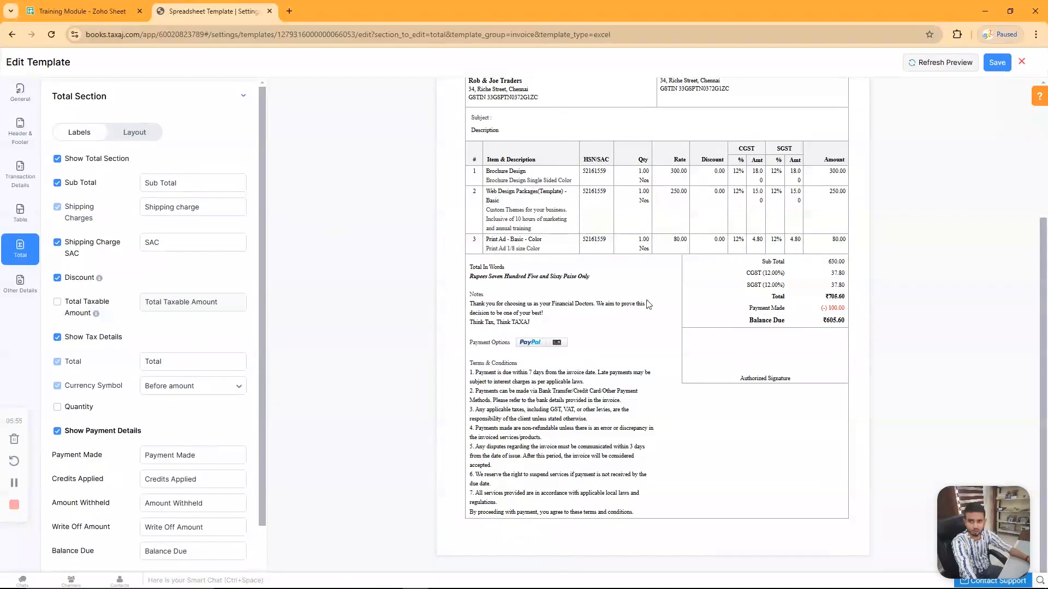
{"action": "left_click", "coordinate": [57, 159]}
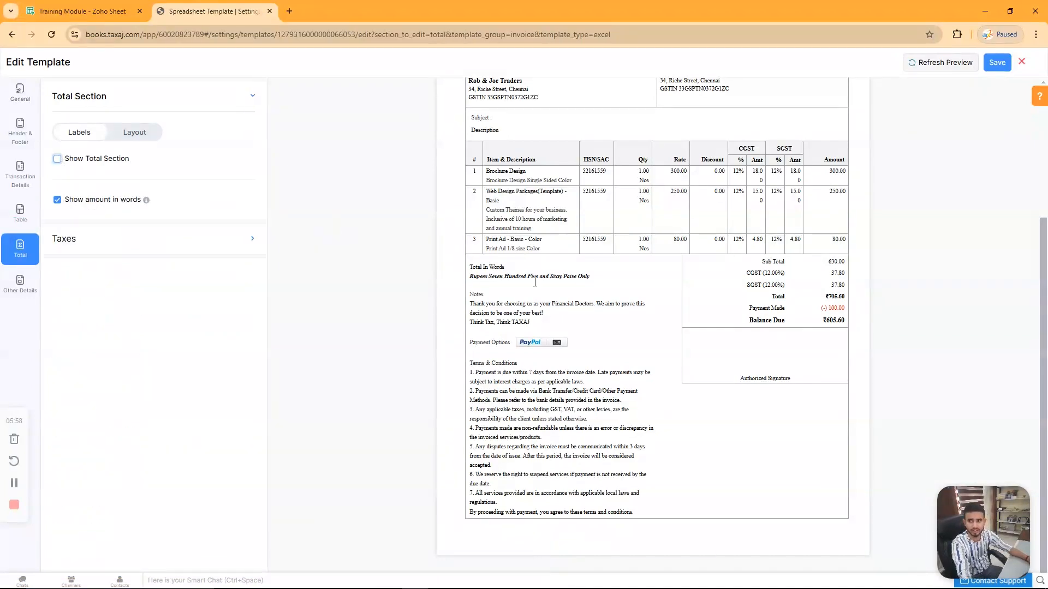
{"action": "left_click", "coordinate": [912, 67]}
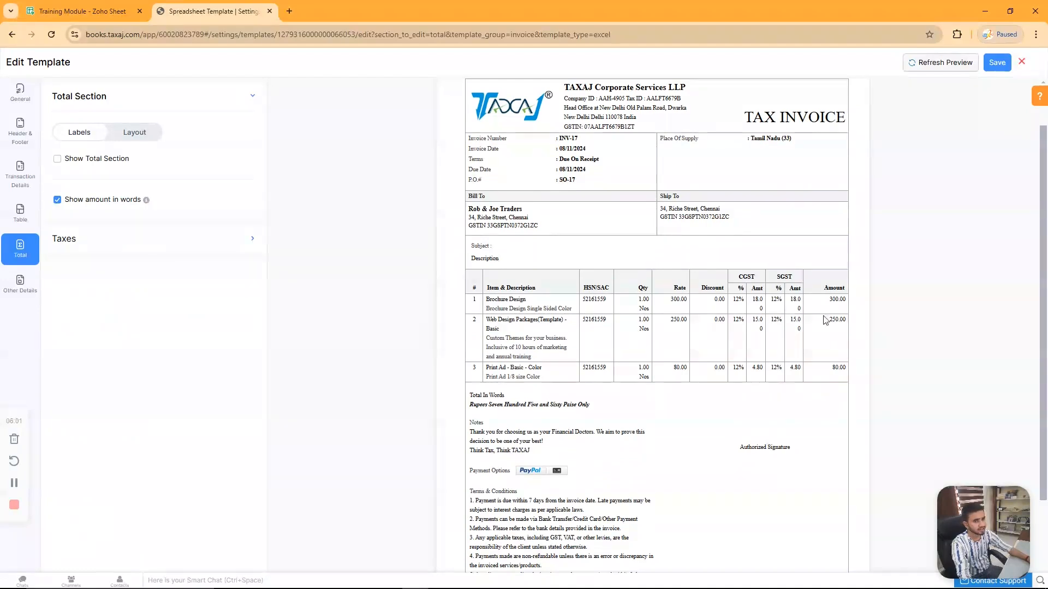
{"action": "left_click", "coordinate": [57, 158]}
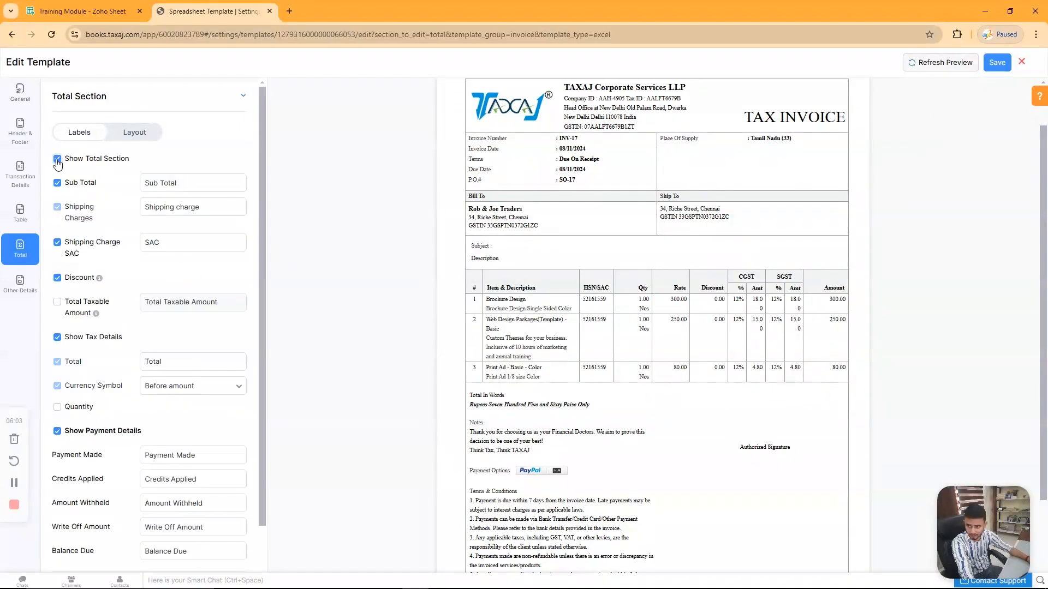
{"action": "left_click", "coordinate": [155, 209]}
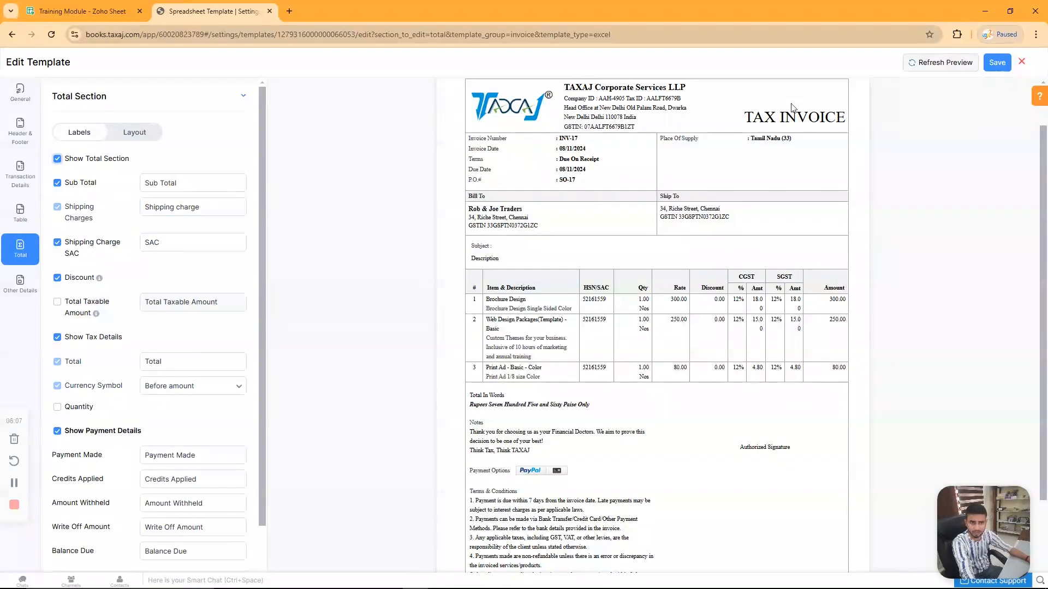
{"action": "left_click", "coordinate": [944, 62]}
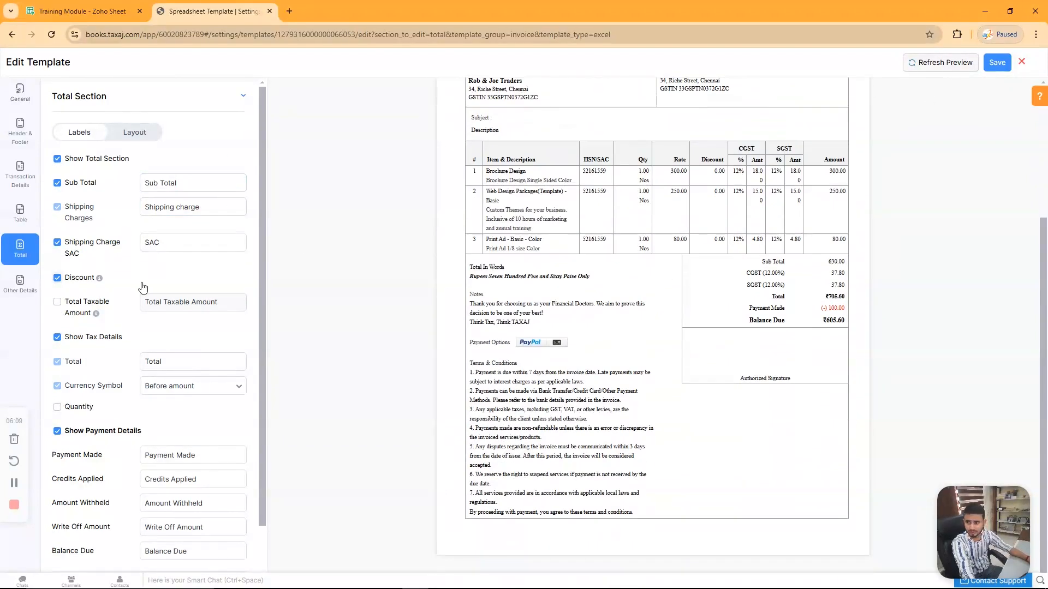
{"action": "scroll", "coordinate": [142, 285], "scroll_direction": "down", "scroll_amount": 1}
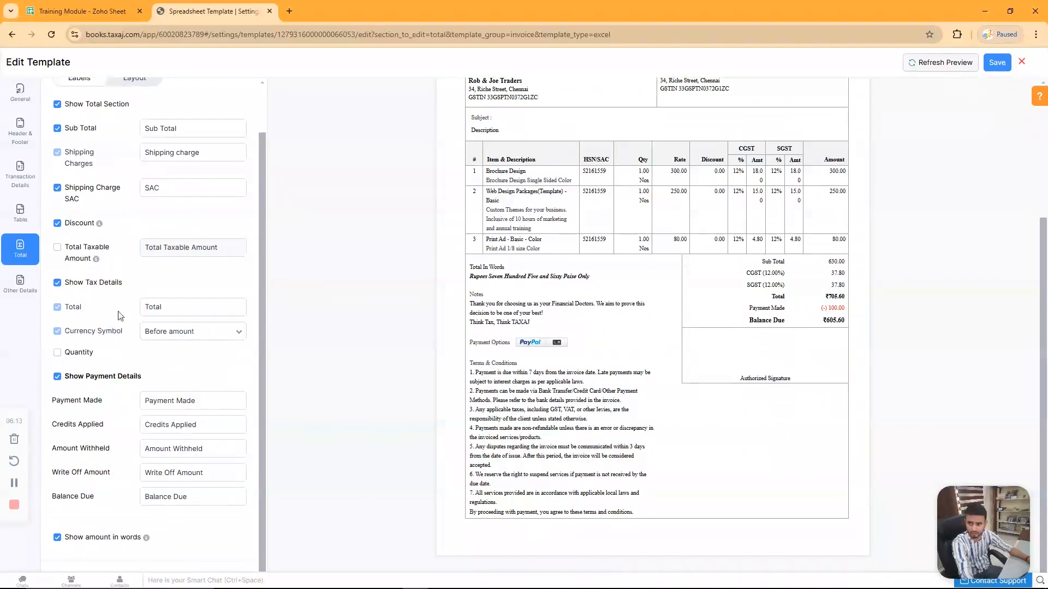
{"action": "scroll", "coordinate": [205, 355], "scroll_direction": "down", "scroll_amount": 1}
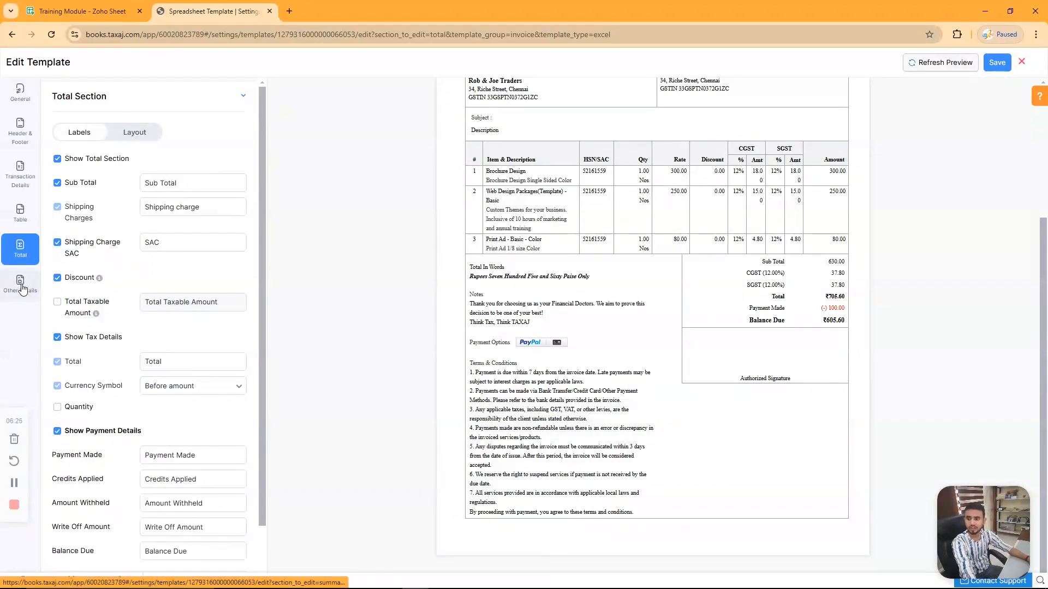
Step: Review the Document Summary settings under Other Details, covering notes, payment options, terms and conditions, and the signature label
{"action": "left_click", "coordinate": [22, 288]}
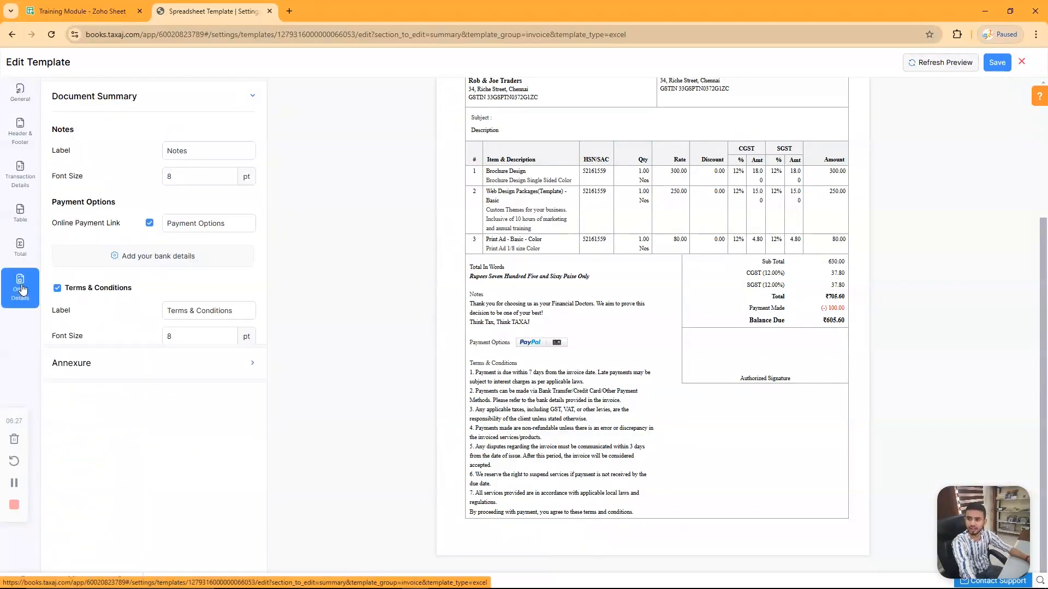
{"action": "left_click", "coordinate": [117, 107]}
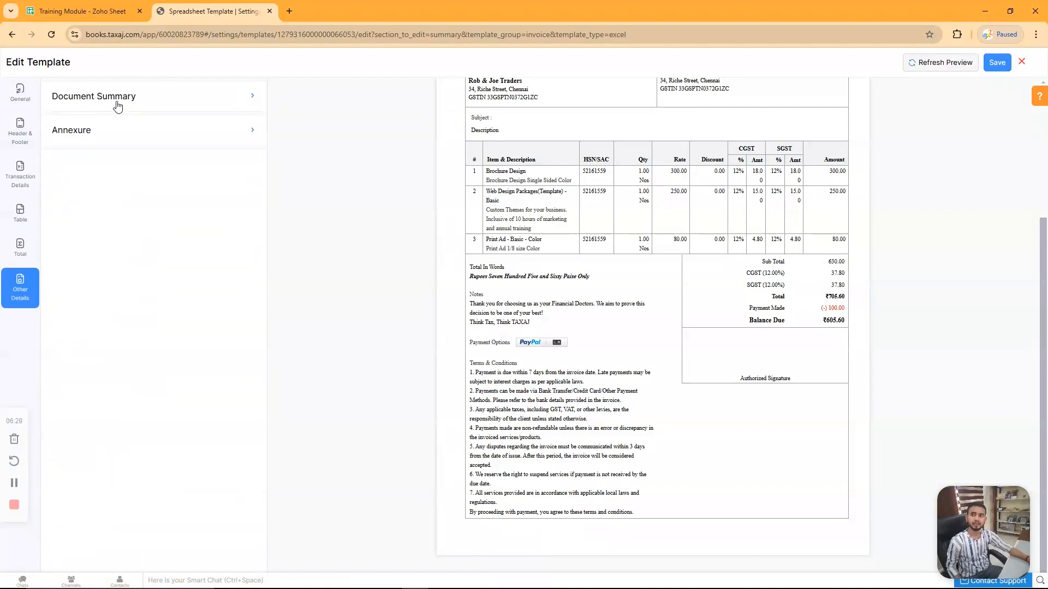
{"action": "left_click", "coordinate": [118, 103]}
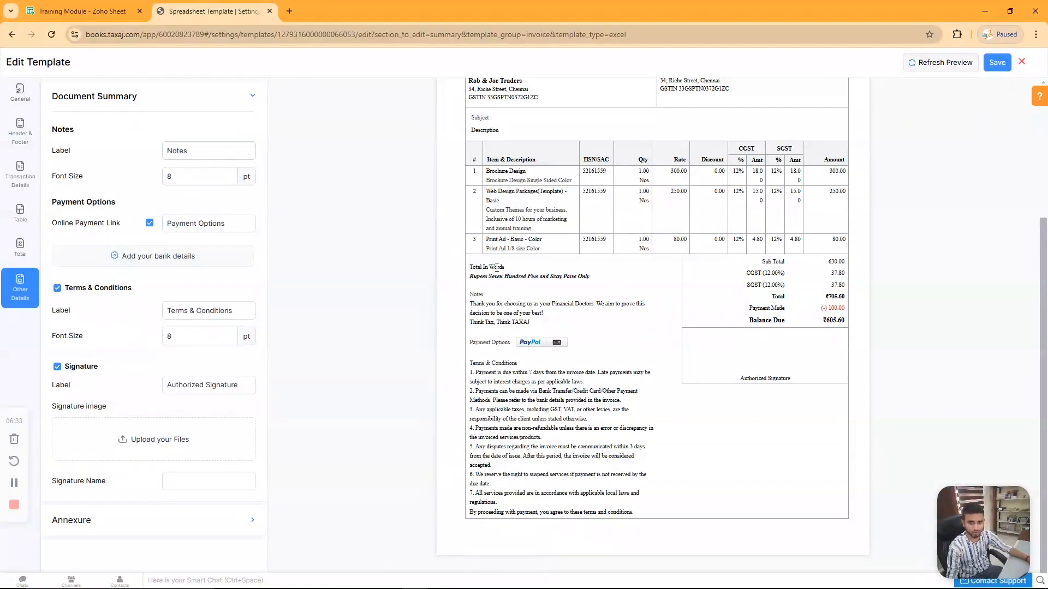
{"action": "left_click", "coordinate": [179, 176]}
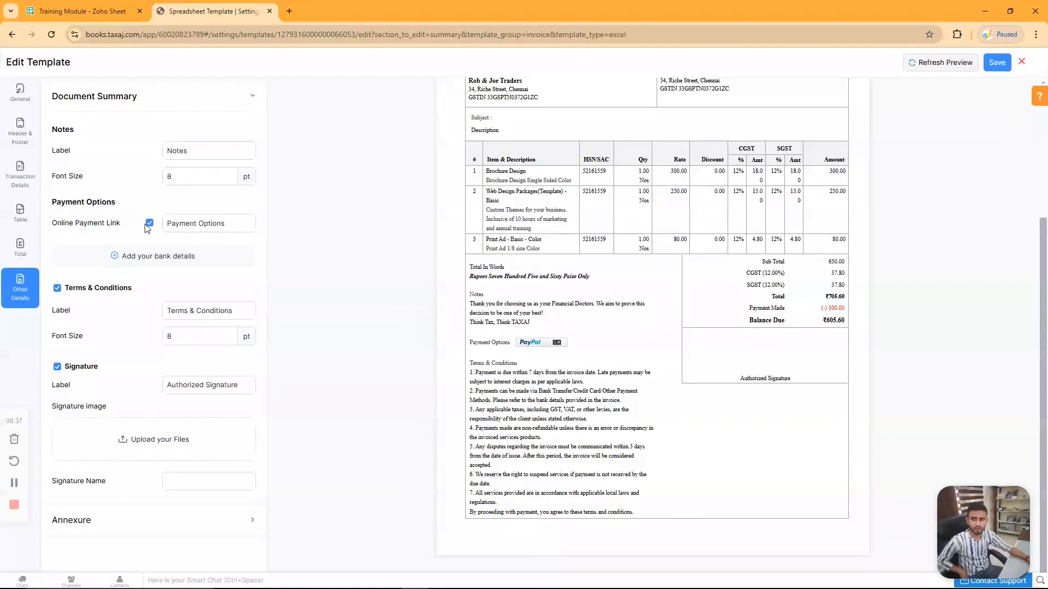
{"action": "left_click", "coordinate": [208, 225]}
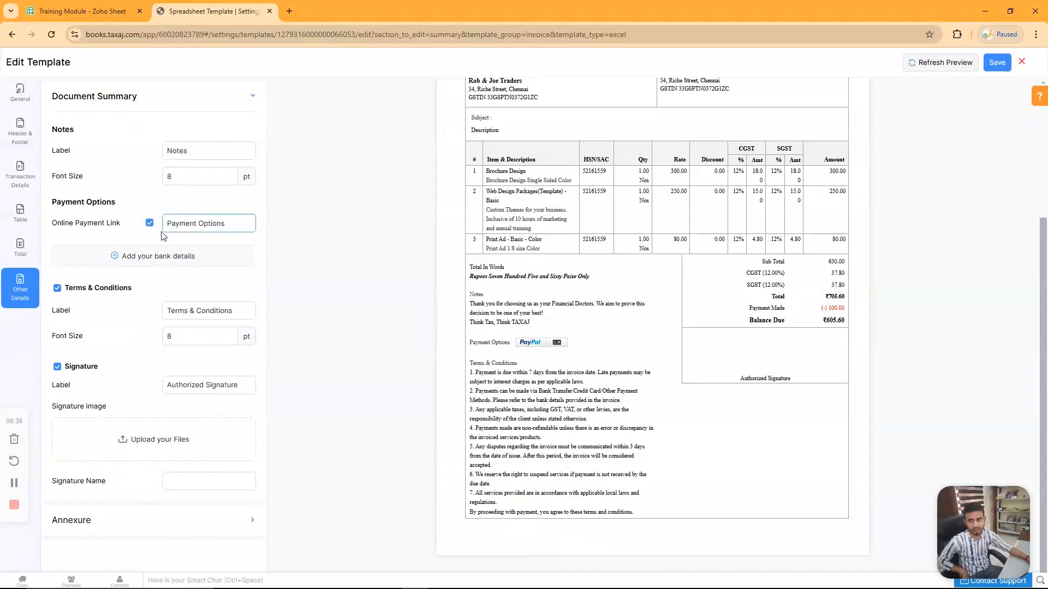
{"action": "left_click", "coordinate": [230, 318]}
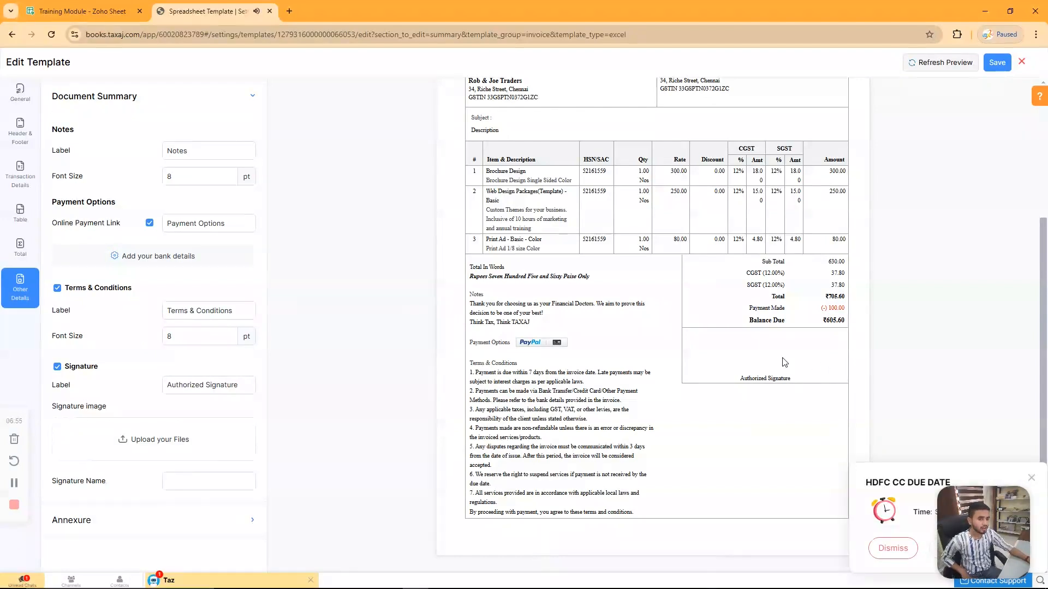
{"action": "left_click", "coordinate": [196, 388]}
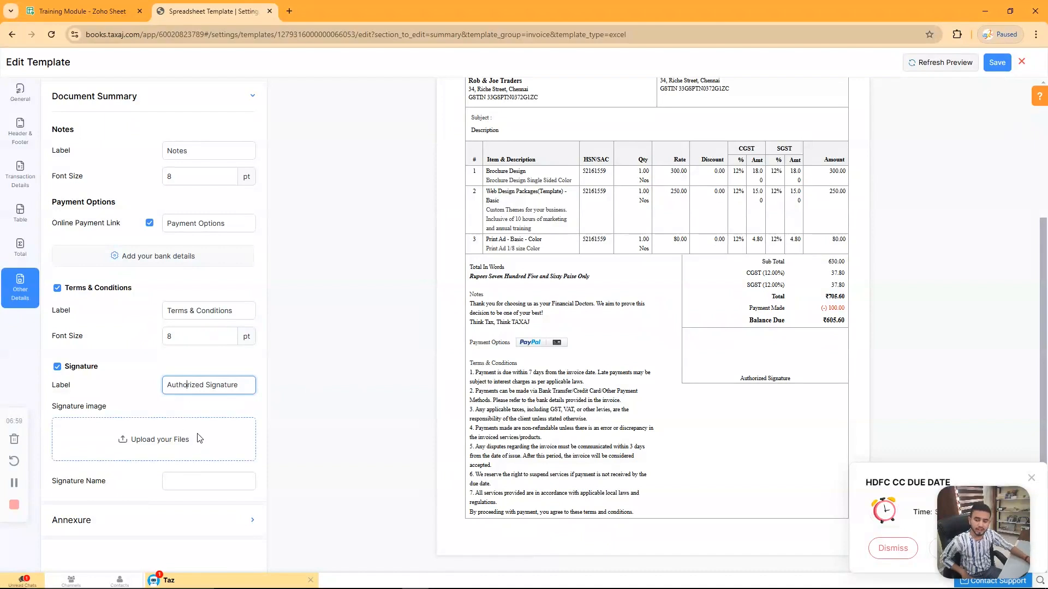
Step: View the signature image upload and the bank details editor, cancelling both, and collapse the Document Summary
{"action": "left_click", "coordinate": [166, 445]}
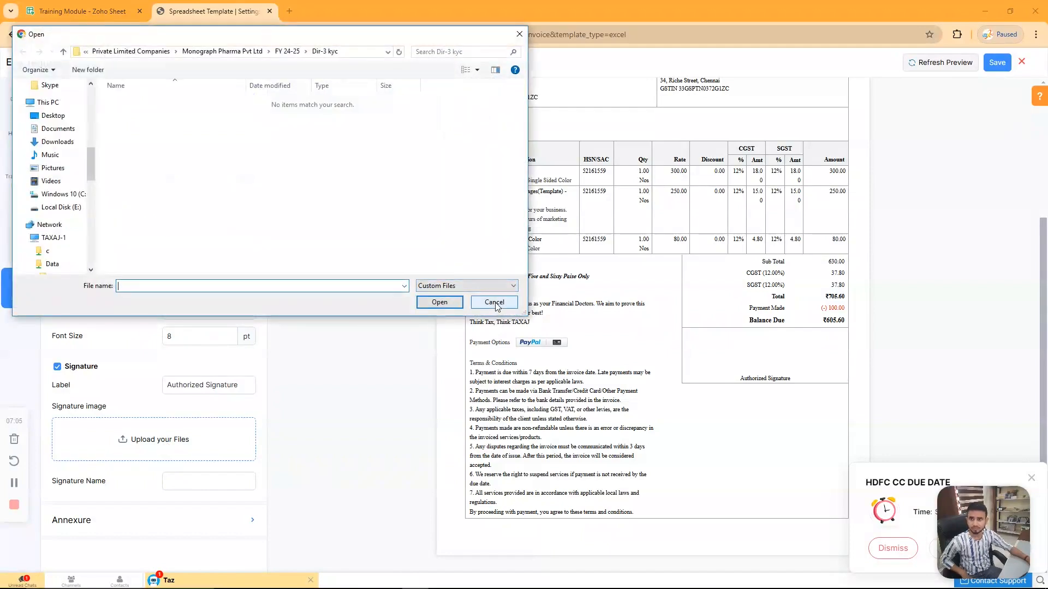
{"action": "left_click", "coordinate": [494, 303]}
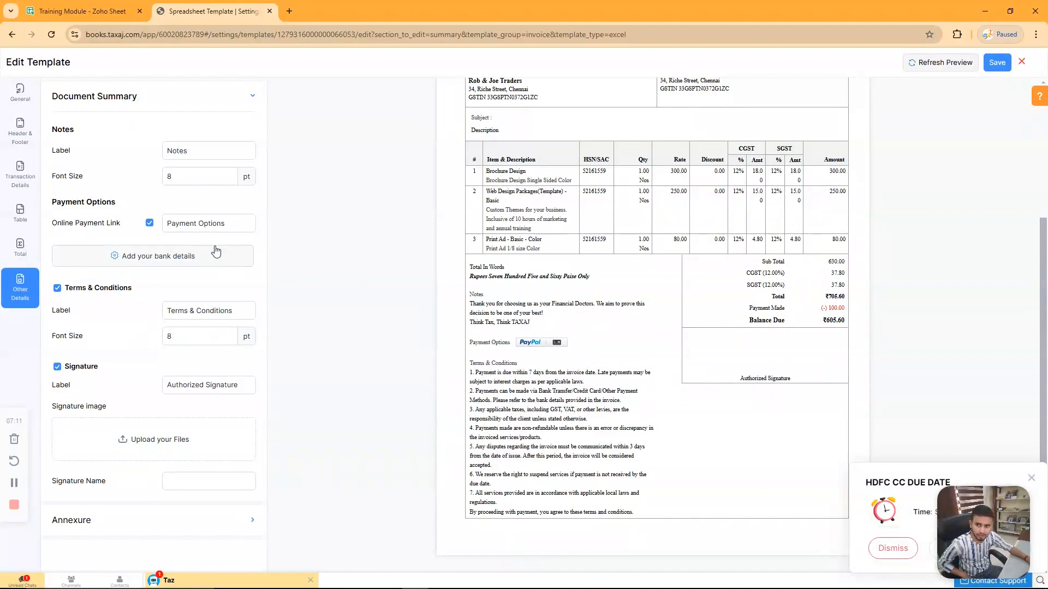
{"action": "left_click", "coordinate": [181, 262]}
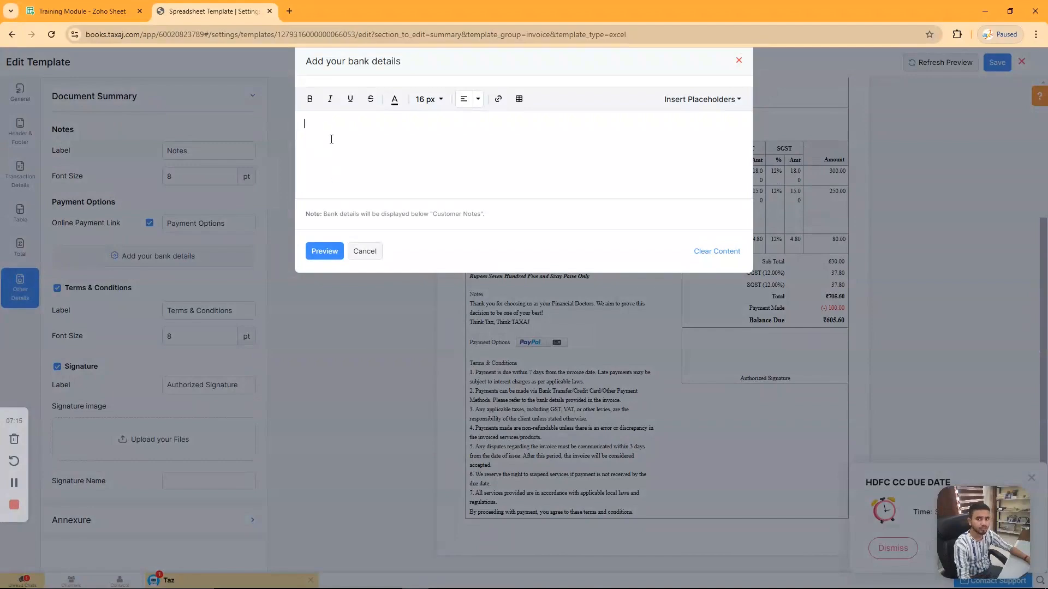
{"action": "left_click", "coordinate": [358, 251]}
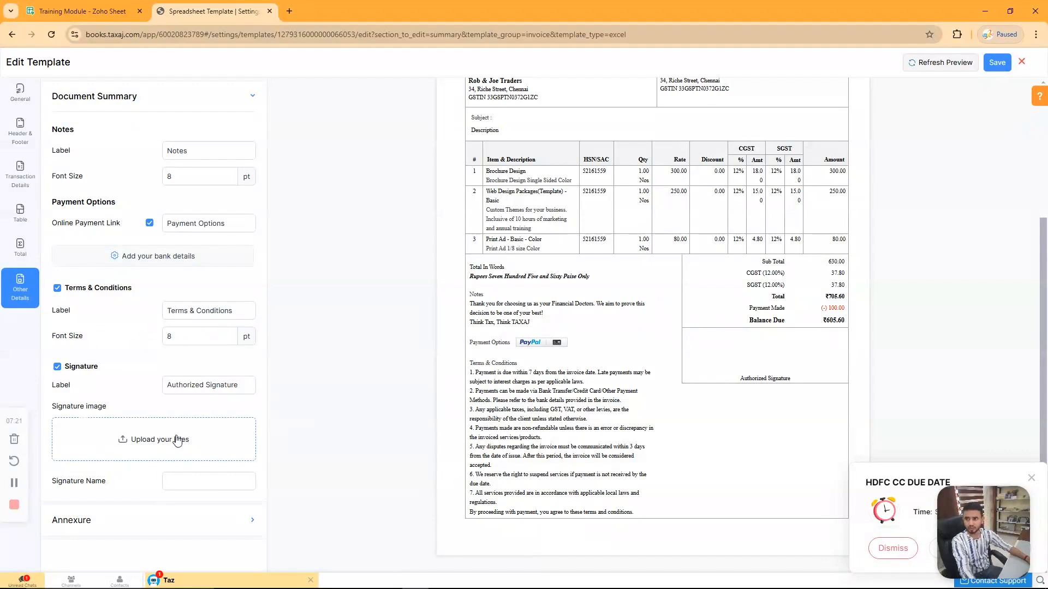
{"action": "left_click", "coordinate": [223, 105]}
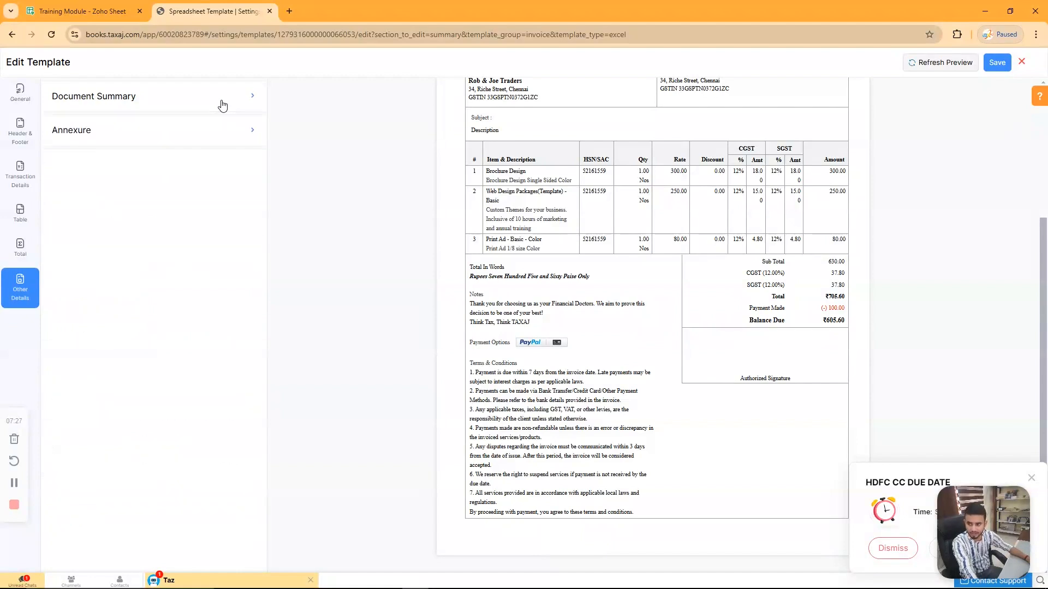